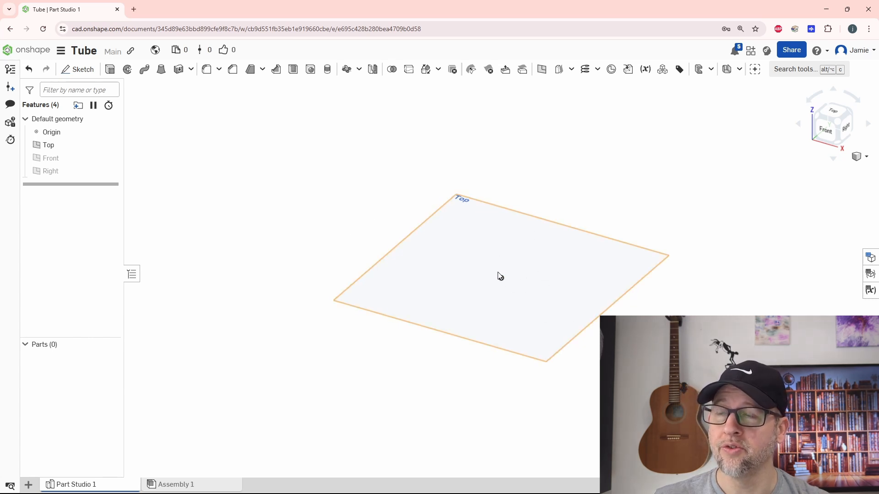
Step: Start a sketch on the Top plane and draw a circle about 34 mm in diameter close to the origin
click(835, 111)
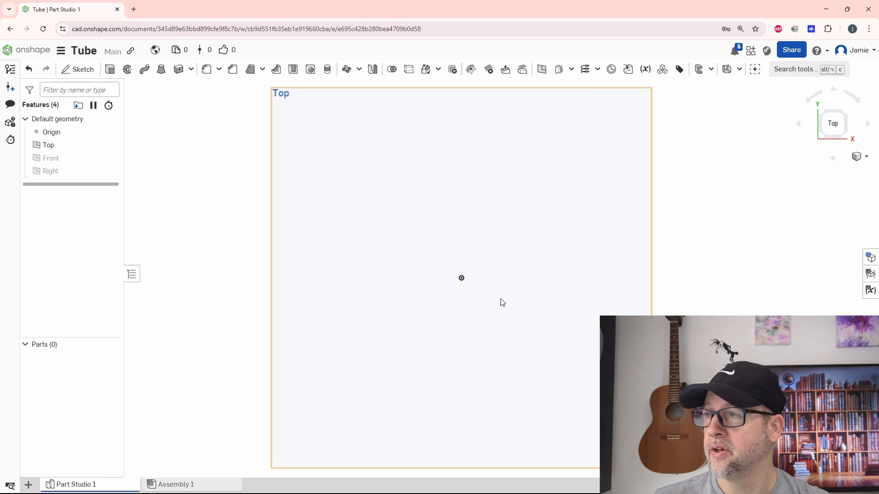
scroll(466, 290, down, 3)
scroll(465, 290, up, 1)
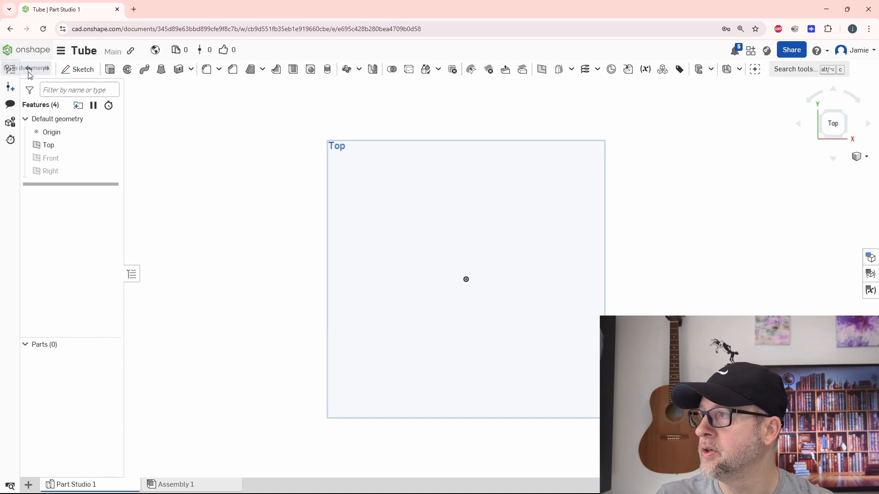
click(76, 70)
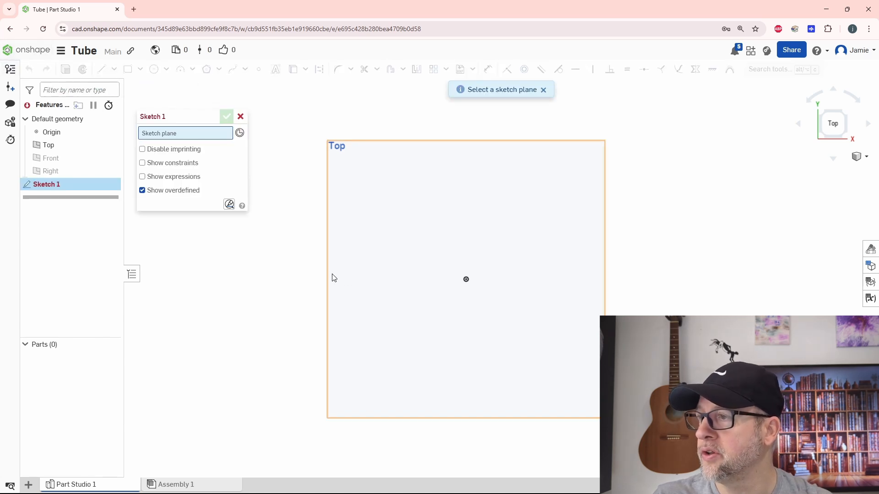
click(333, 278)
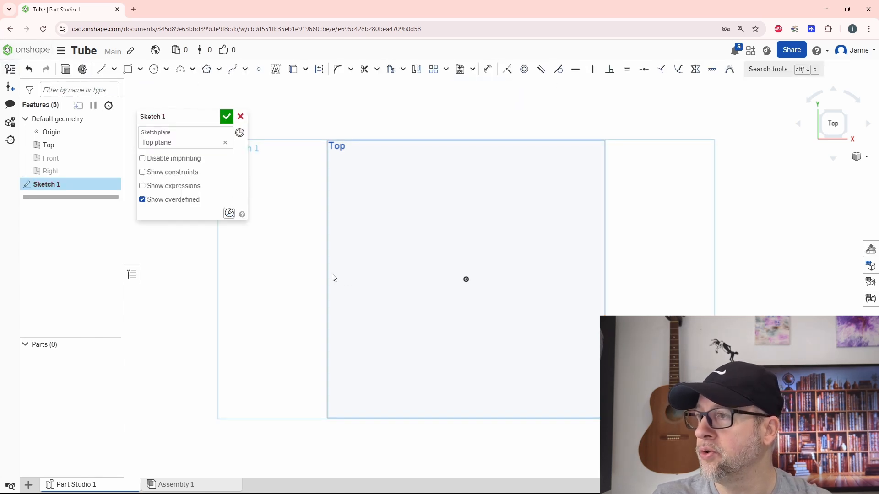
click(154, 69)
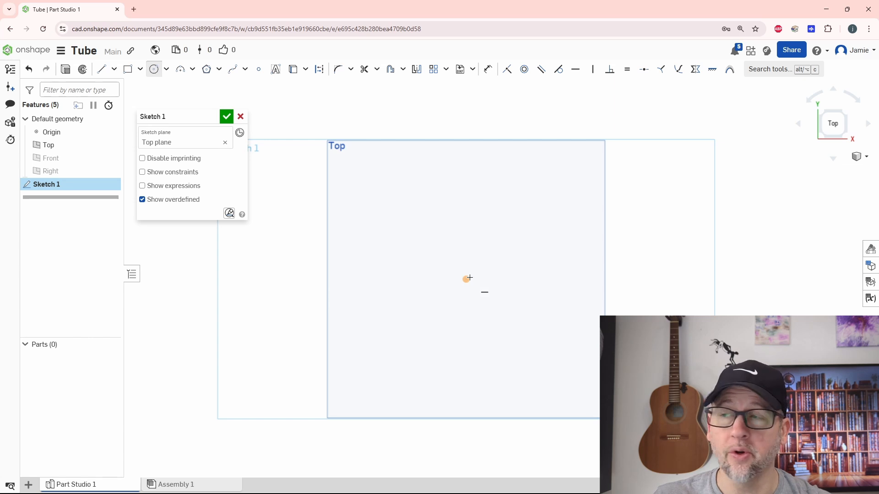
click(468, 278)
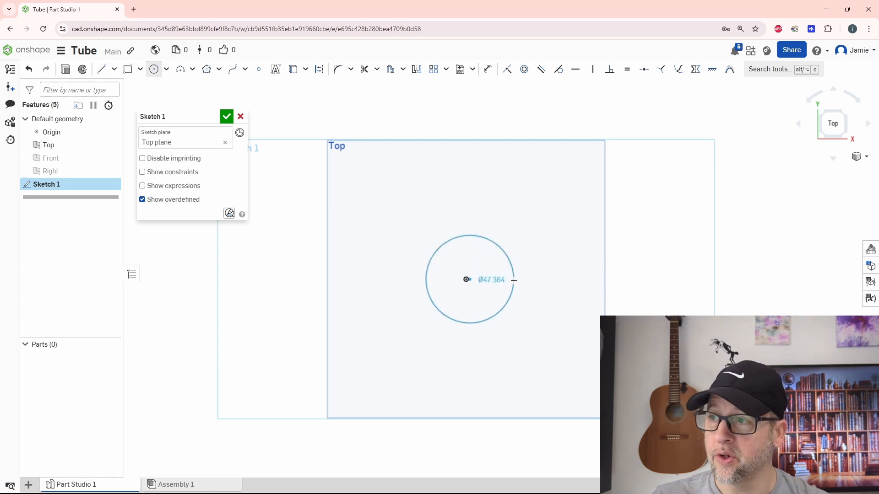
click(501, 280)
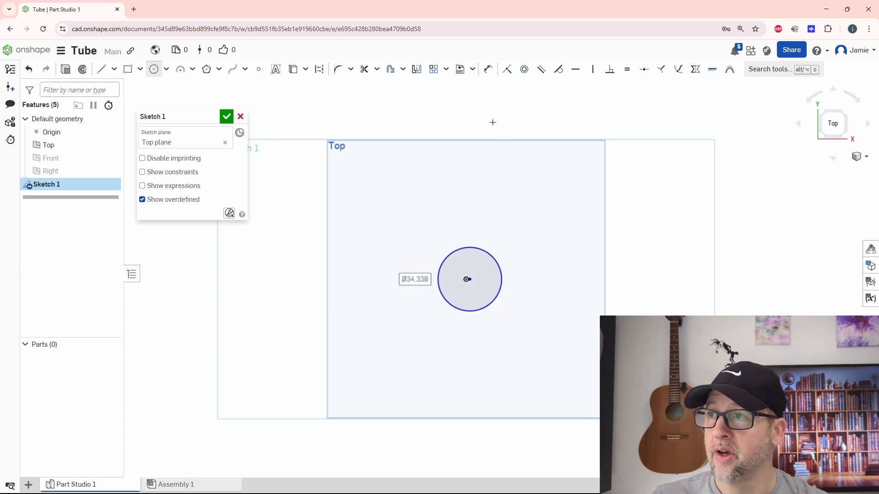
Step: Dimension the circle's diameter as 28 mm
click(488, 70)
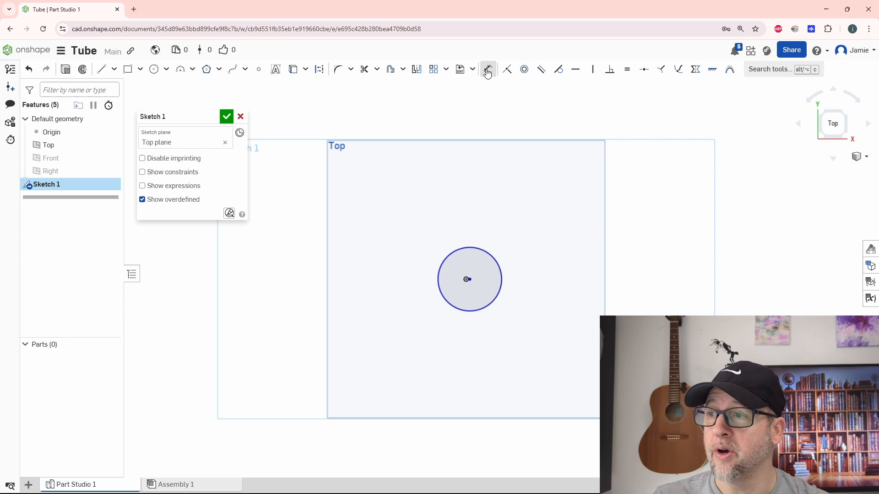
click(491, 255)
click(512, 236)
text(28)
key(Return)
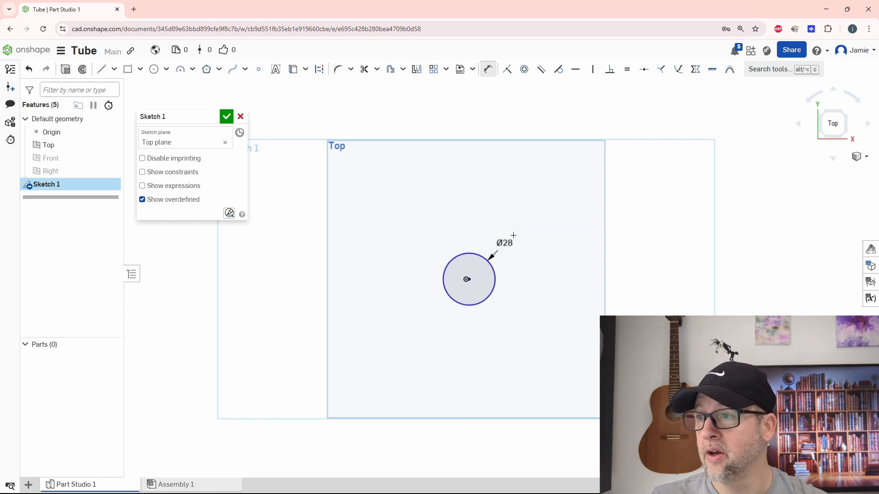
Step: Centre the circle on the origin with a Concentric constraint and finish the sketch
scroll(493, 291, up, 3)
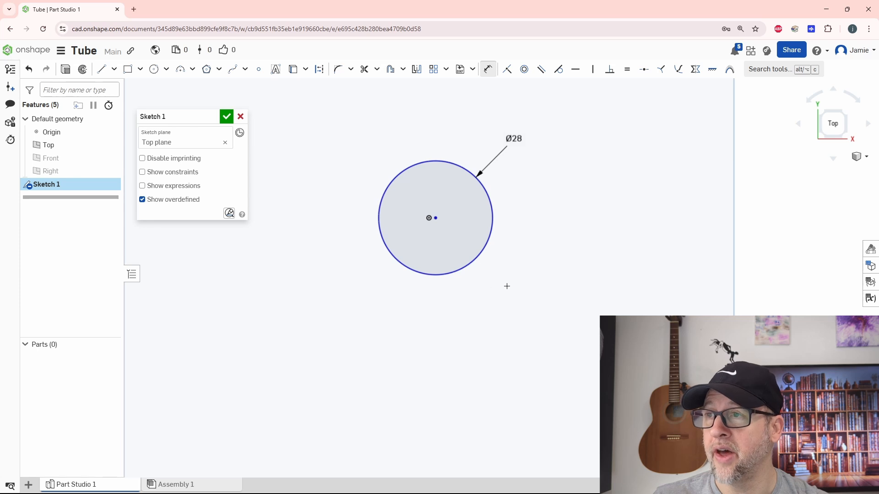
click(832, 124)
scroll(502, 247, up, 2)
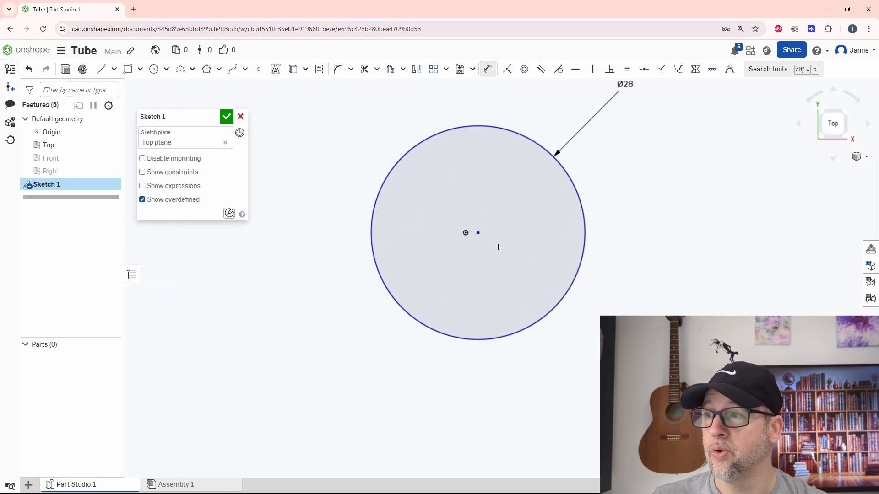
scroll(477, 248, down, 2)
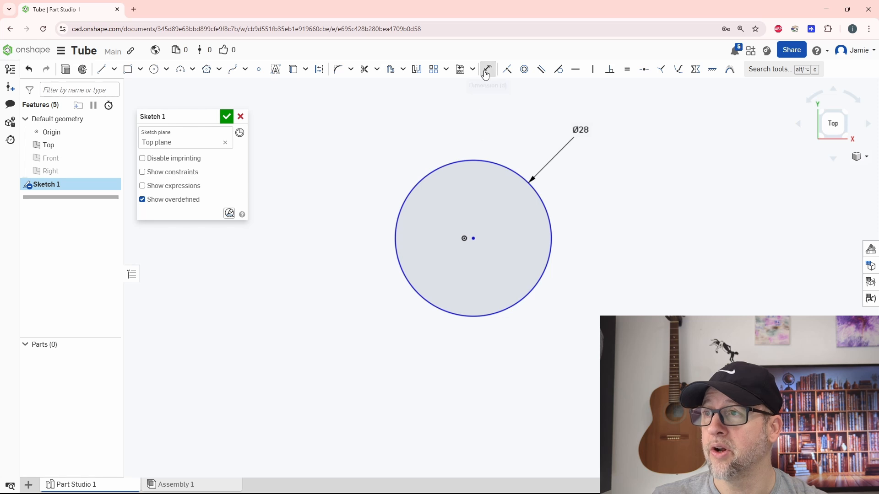
click(506, 70)
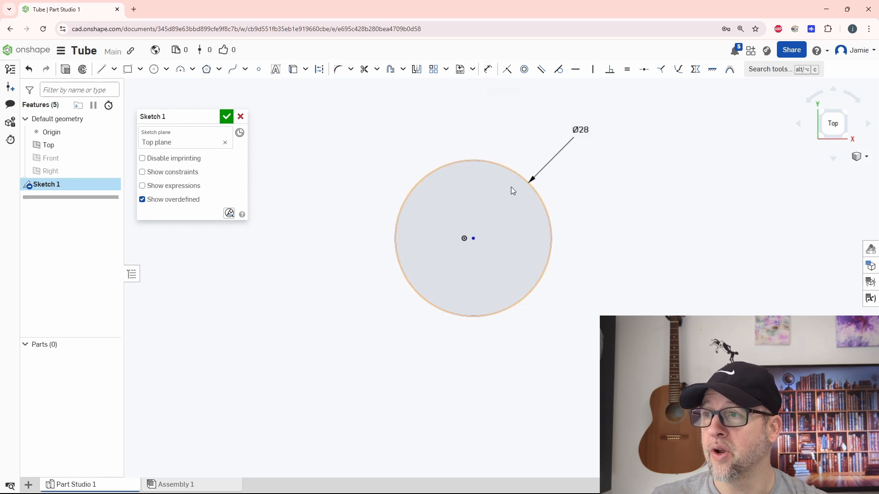
click(512, 172)
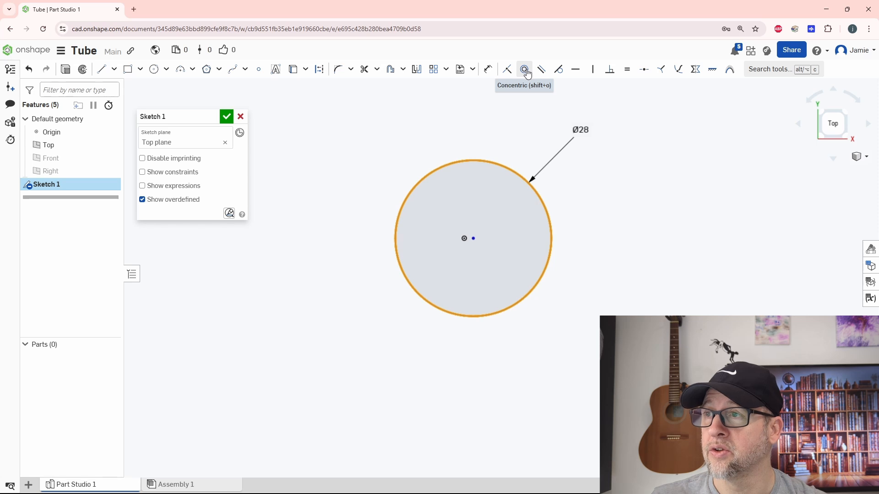
click(525, 70)
click(463, 238)
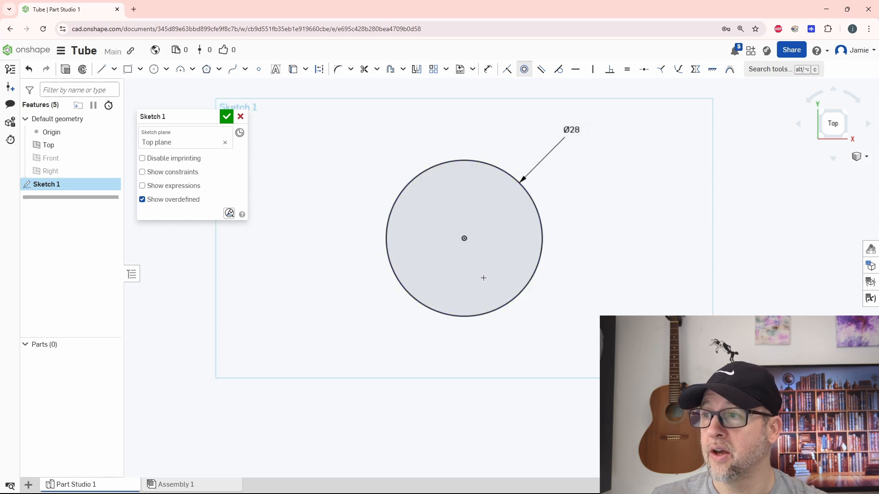
scroll(539, 295, down, 2)
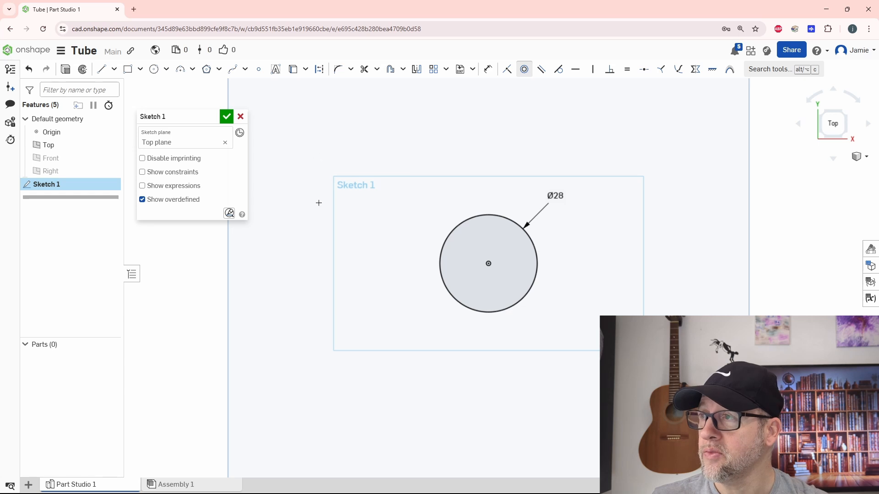
right_drag(387, 303, 395, 273)
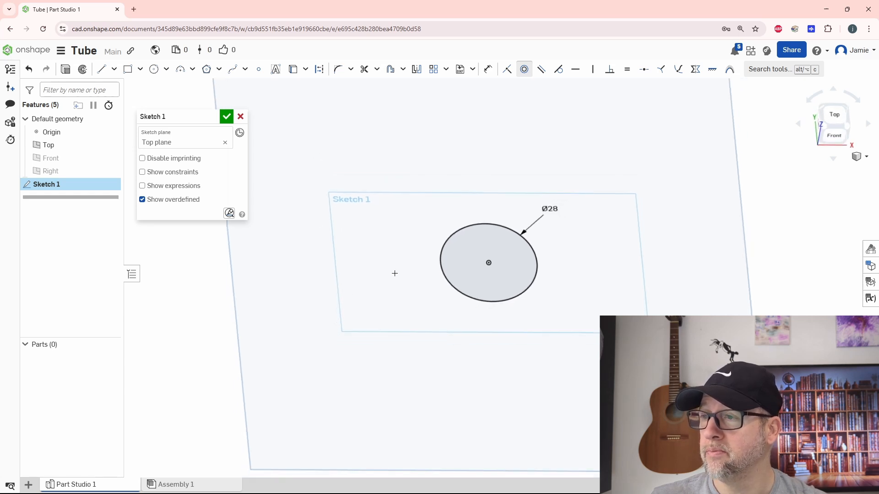
click(226, 116)
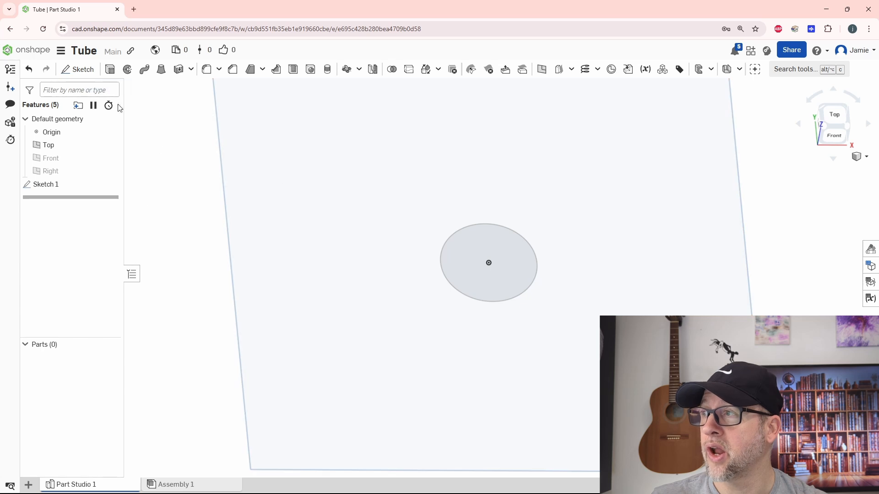
Step: Extrude the circular sketch region as a new solid with a blind depth of 35 mm
click(110, 70)
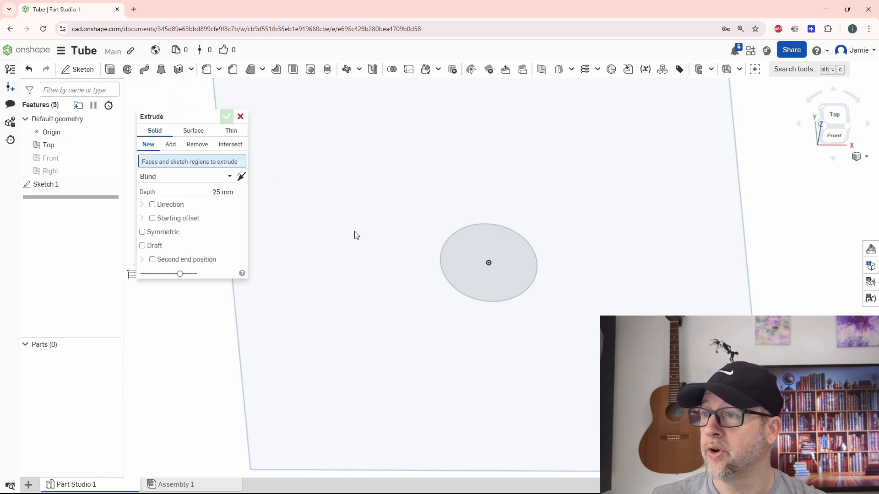
click(442, 268)
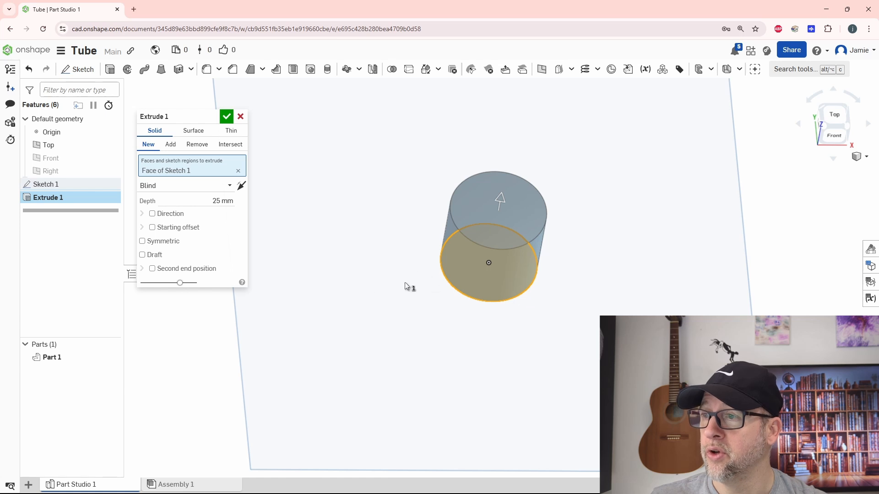
right_drag(404, 282, 407, 272)
click(199, 197)
text(3)
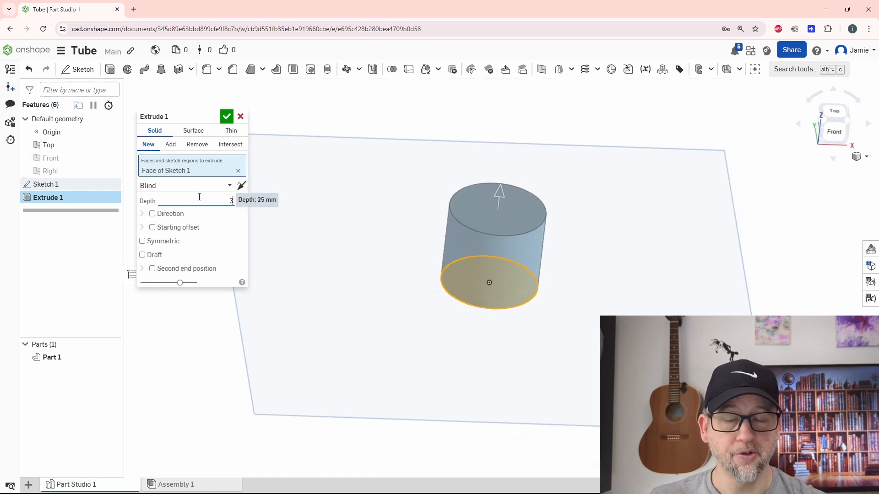
text(5)
click(226, 116)
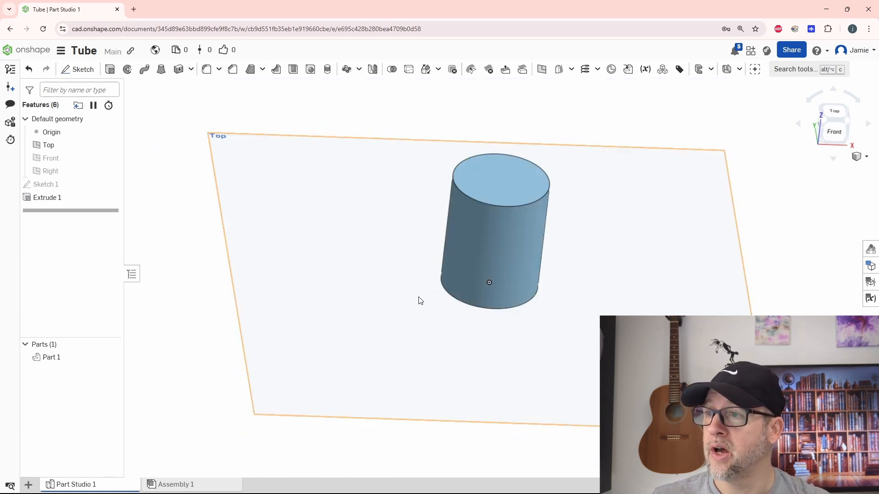
right_drag(420, 301, 429, 220)
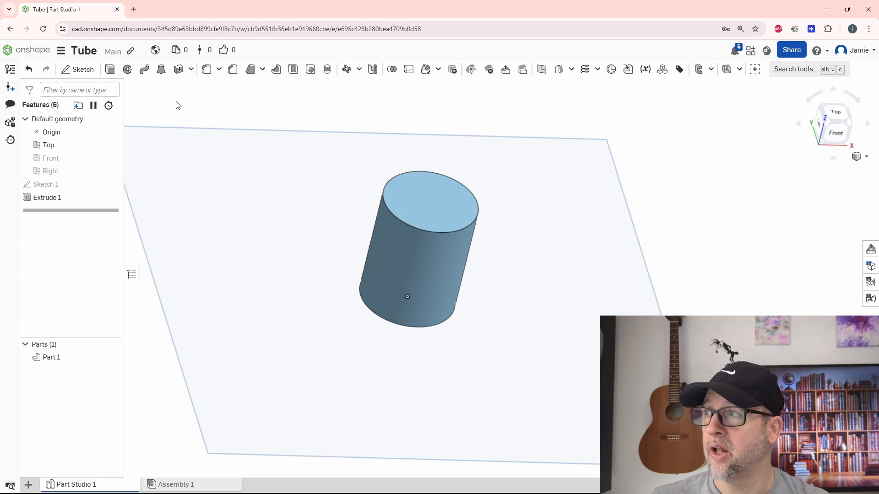
click(180, 71)
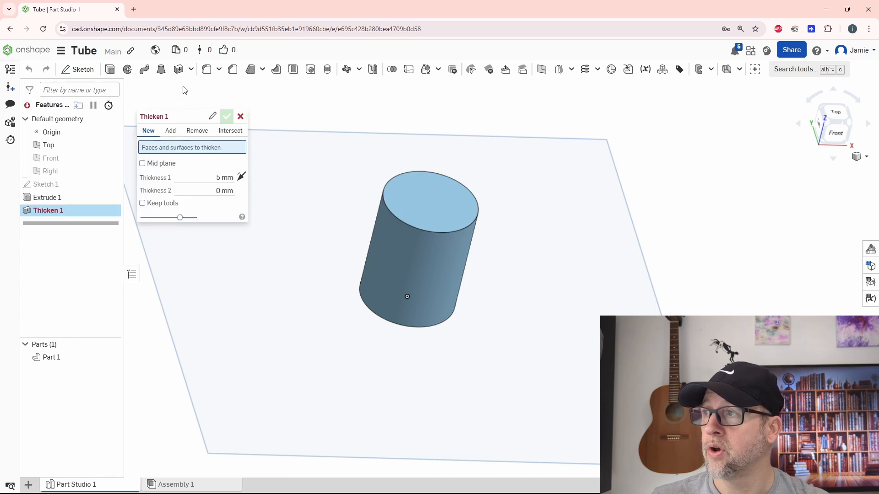
click(240, 117)
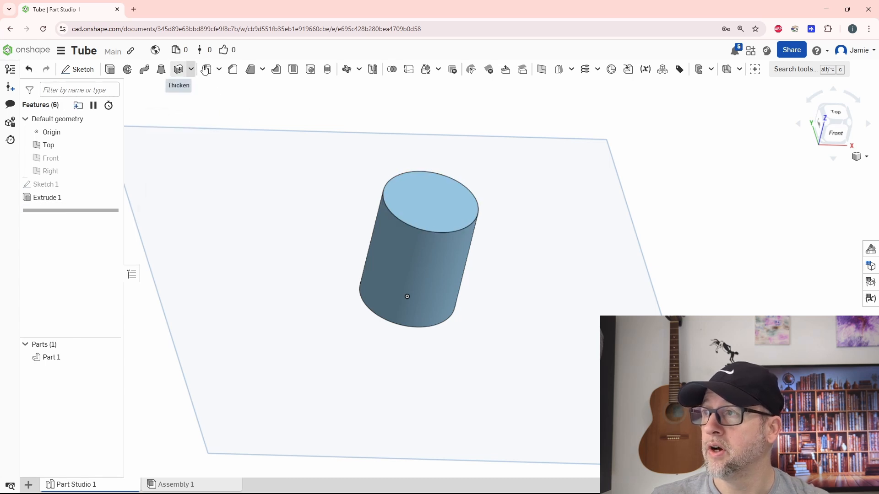
Step: Start a Shell on the cylinder with its upper circular face as the face to remove
click(294, 69)
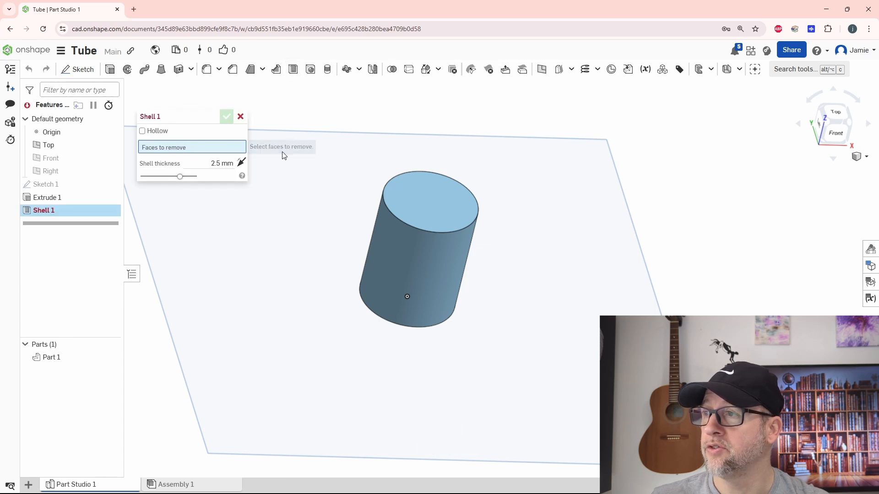
click(426, 209)
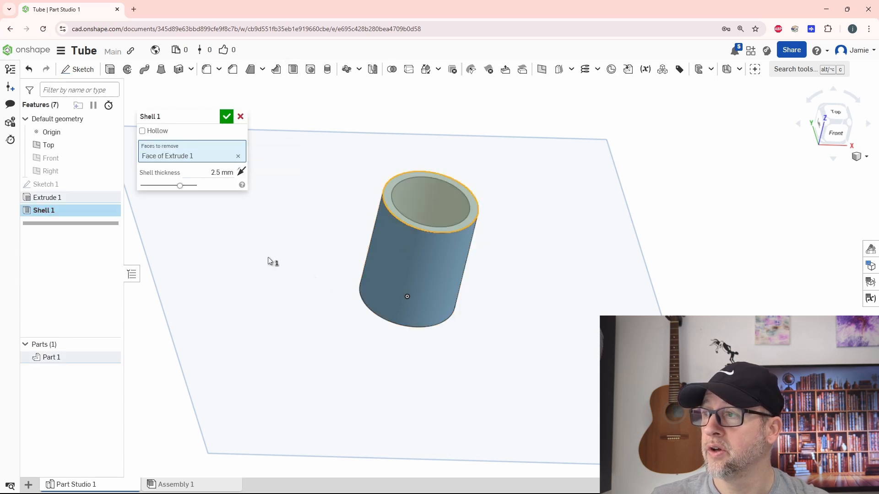
right_drag(268, 258, 265, 287)
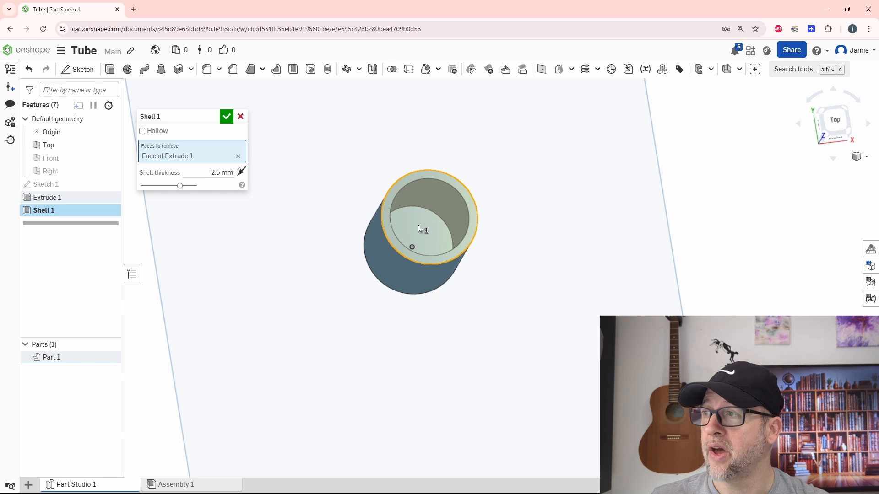
click(142, 131)
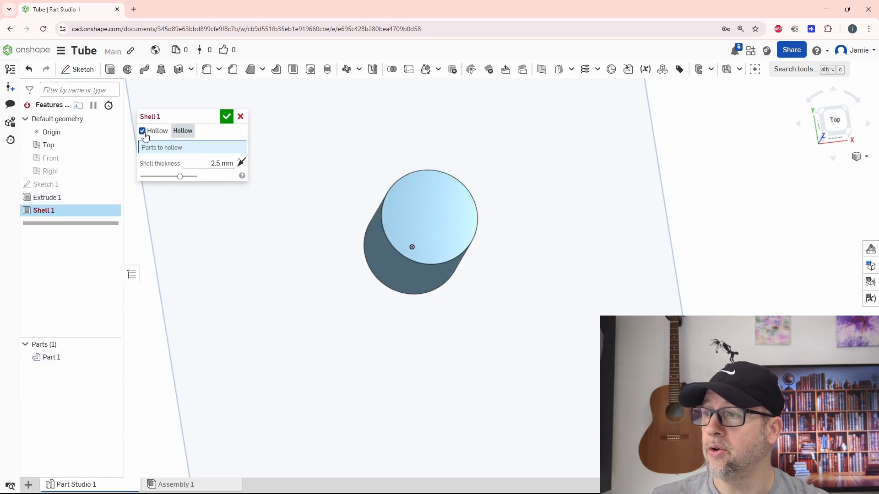
right_drag(297, 256, 374, 246)
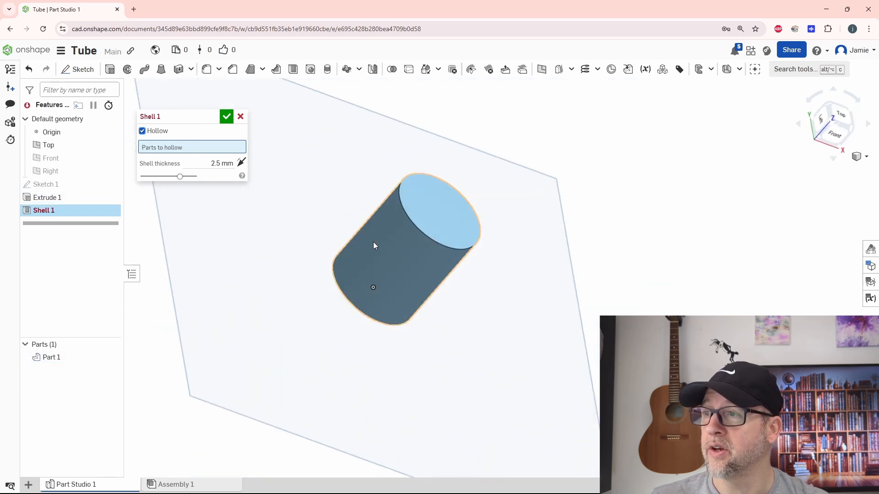
click(142, 132)
right_drag(466, 232, 501, 281)
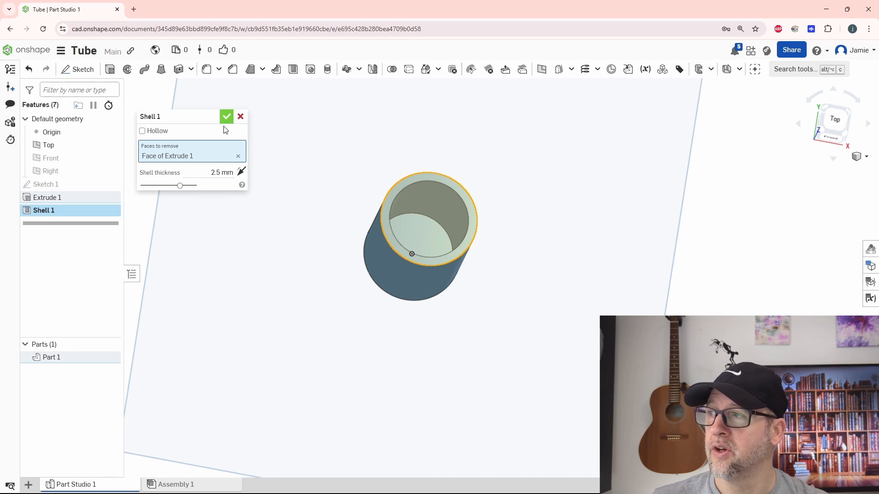
Step: Set the shell thickness to 2 mm
click(208, 169)
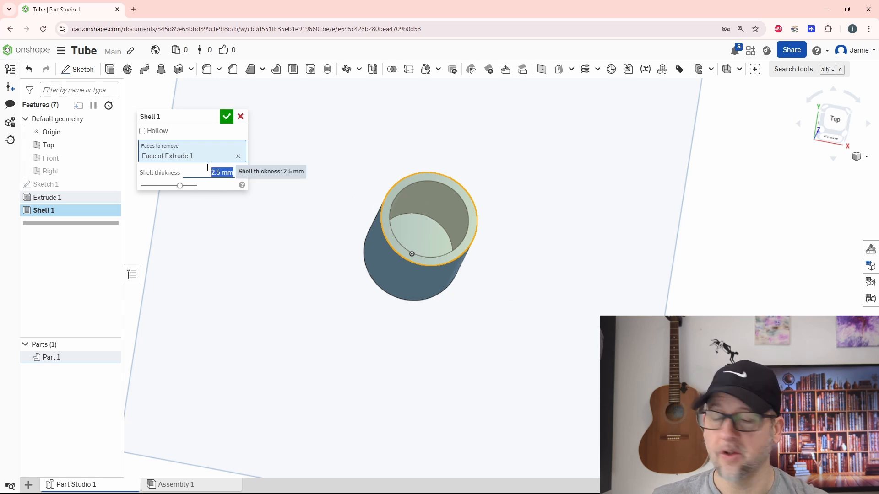
text(35)
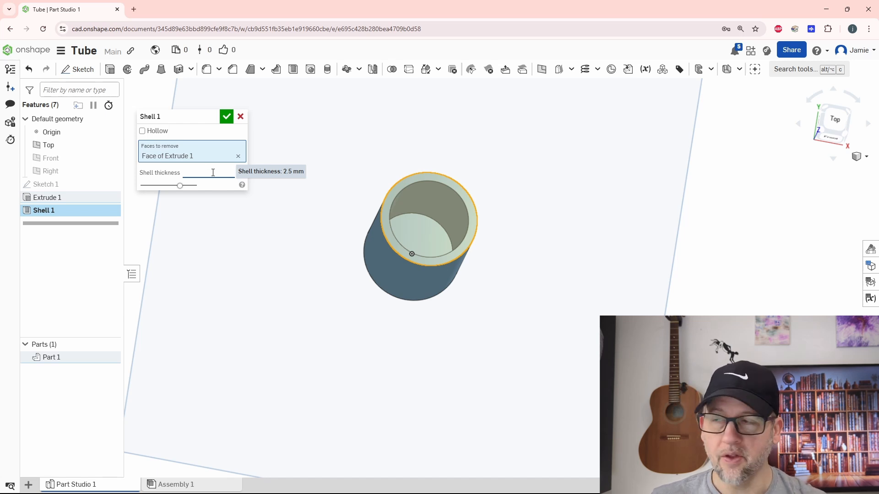
click(213, 173)
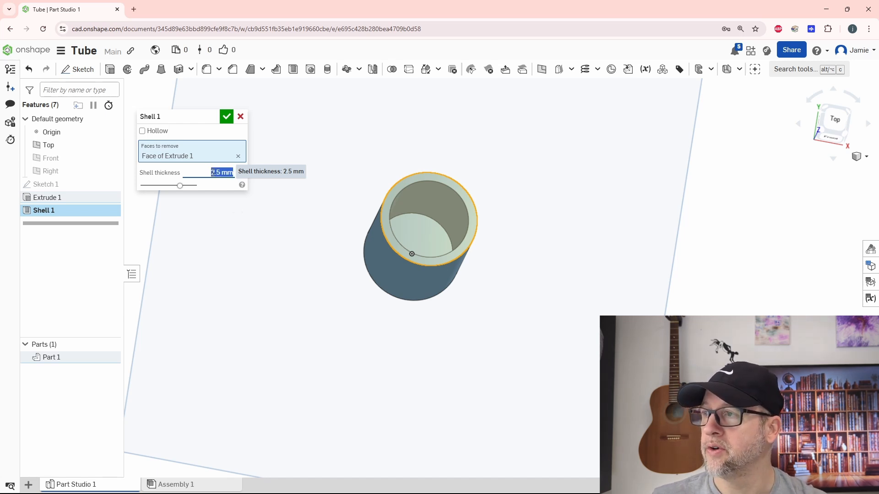
text(2)
key(Return)
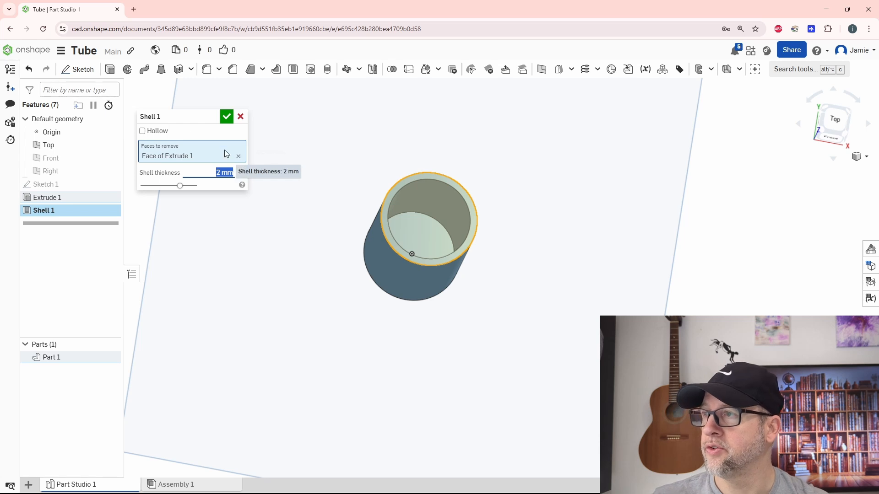
Step: Apply the shell to the cylinder and inspect the hollowed part from both ends
click(227, 116)
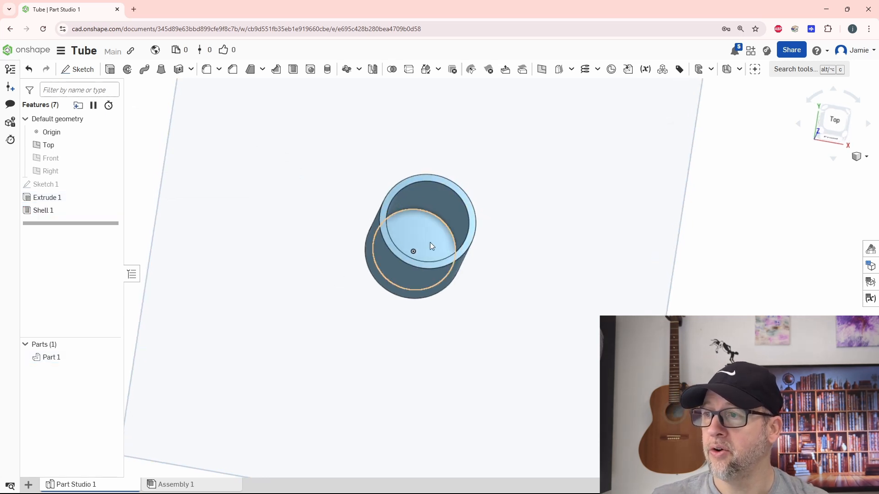
right_drag(420, 232, 540, 191)
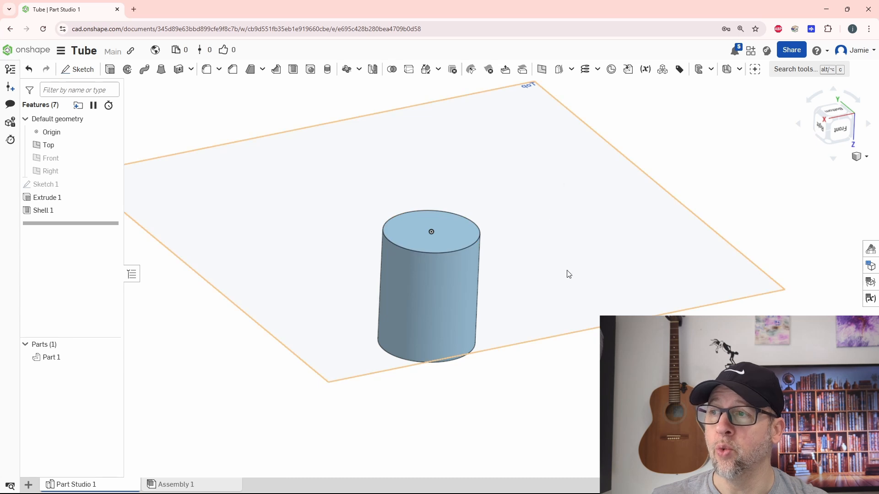
right_drag(567, 273, 533, 252)
scroll(576, 266, down, 3)
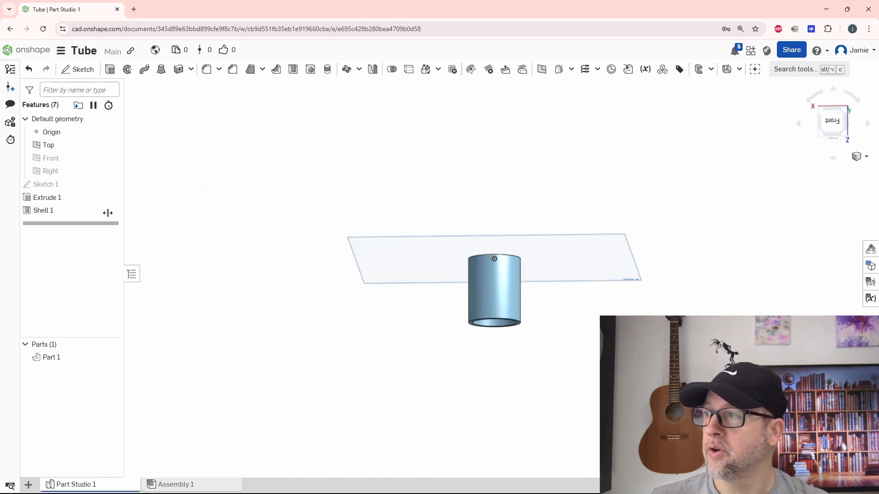
Step: Delete the shell feature from the cylinder
click(54, 211)
key(Delete)
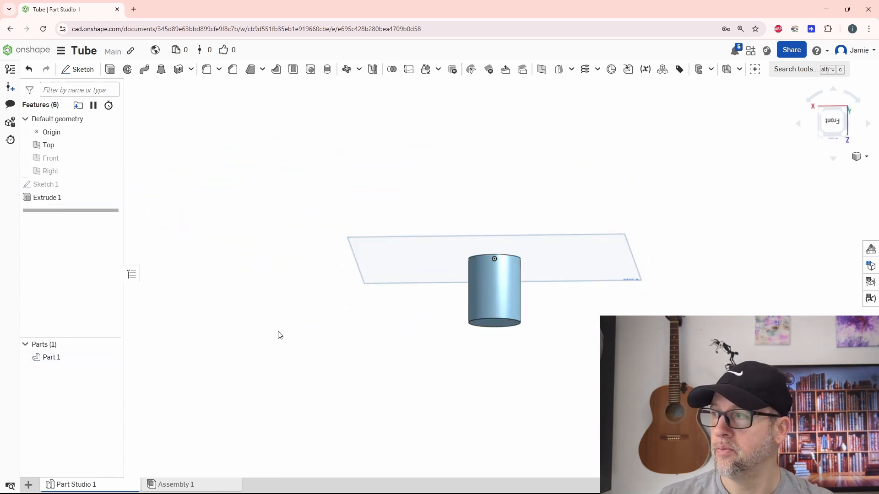
right_drag(338, 351, 363, 373)
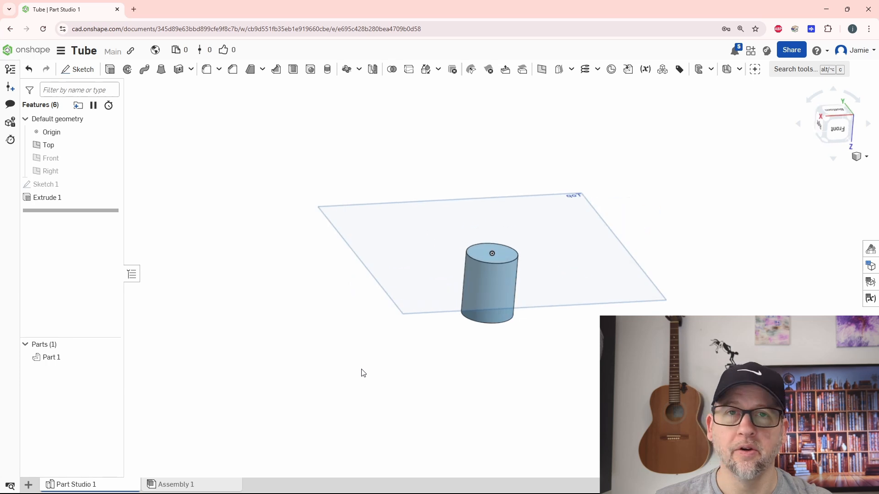
Step: Start a new sketch on the Top plane
middle_drag(565, 363, 502, 362)
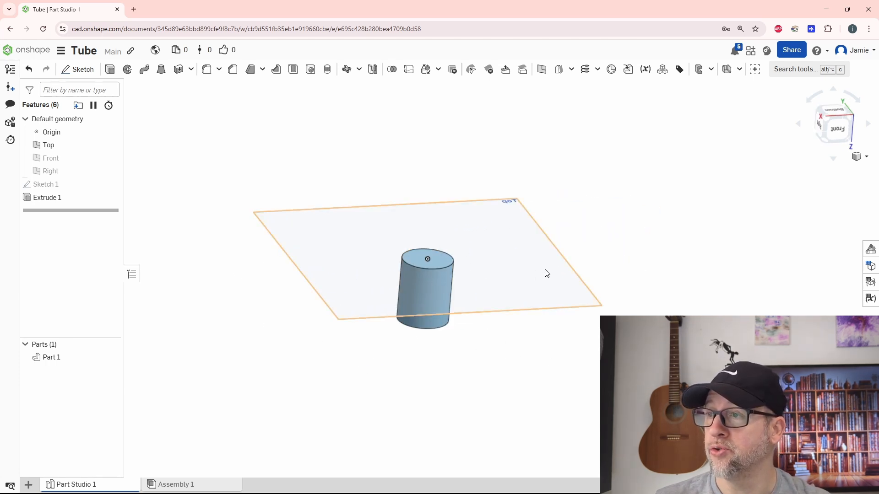
right_drag(546, 274, 563, 286)
click(81, 70)
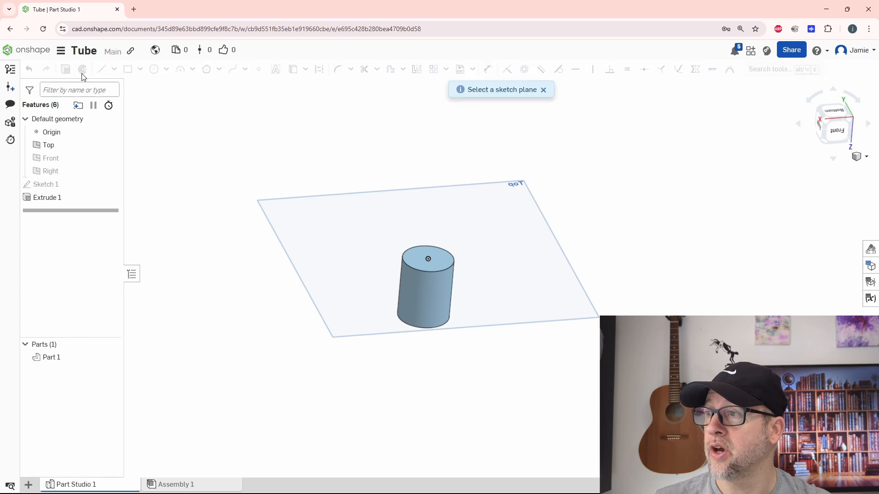
click(300, 263)
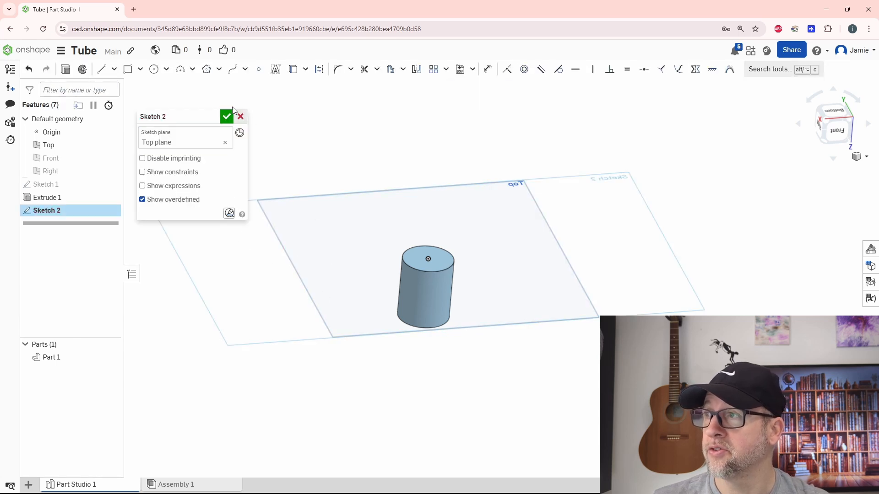
click(154, 69)
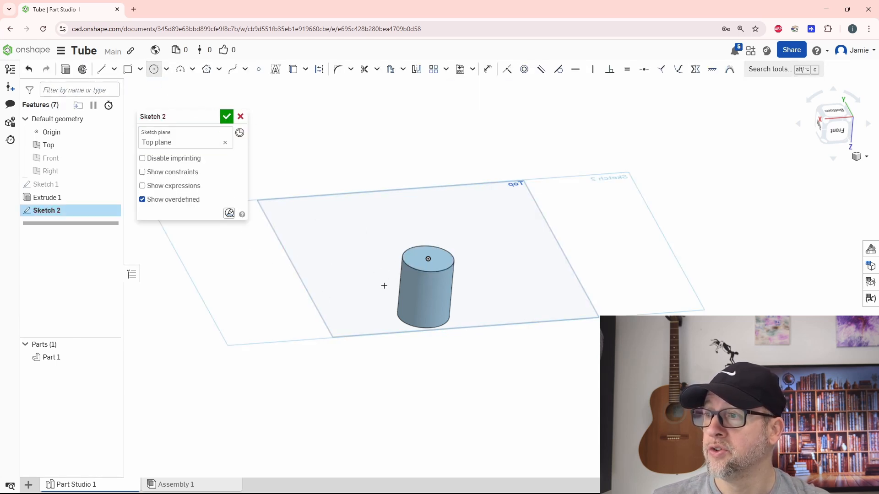
scroll(364, 301, up, 3)
click(441, 244)
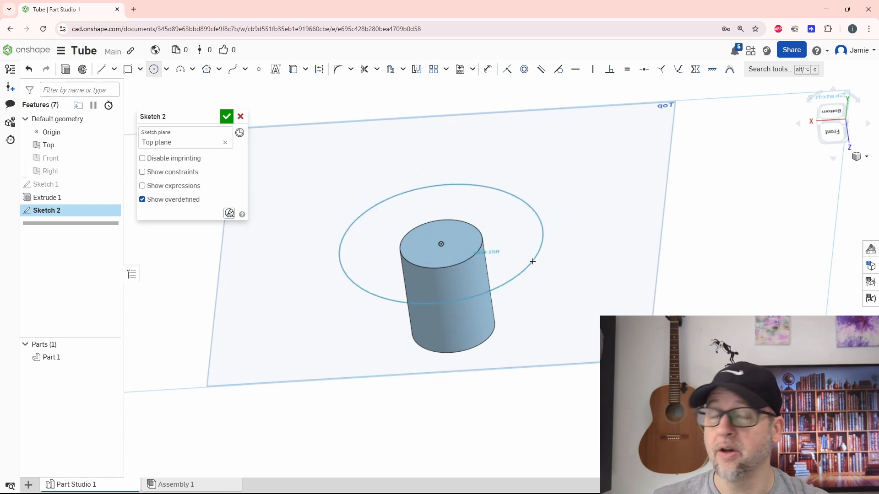
key(Escape)
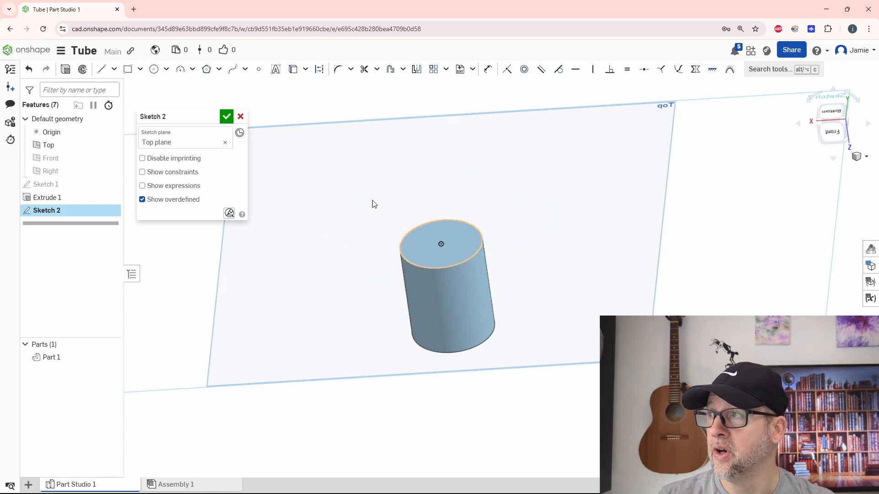
Step: Sketch a circle about 70.6 mm in diameter, centred away from the origin and overlapping the cylinder's end face
click(153, 72)
click(383, 232)
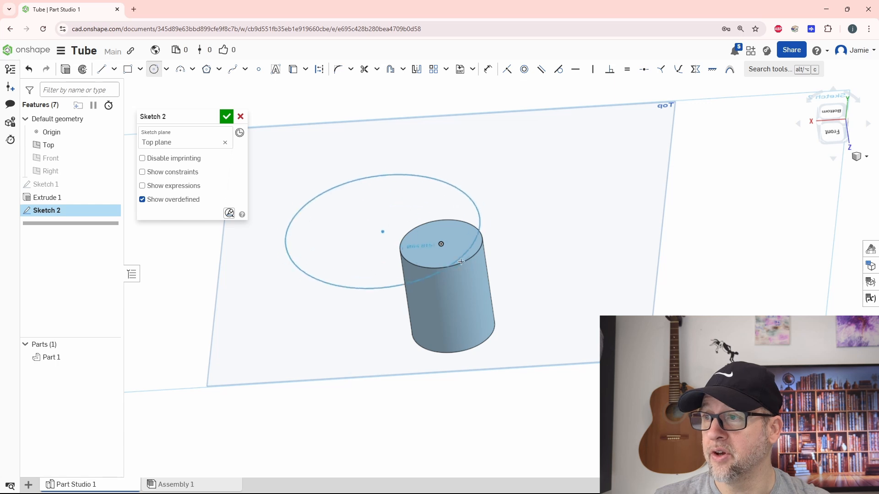
click(464, 262)
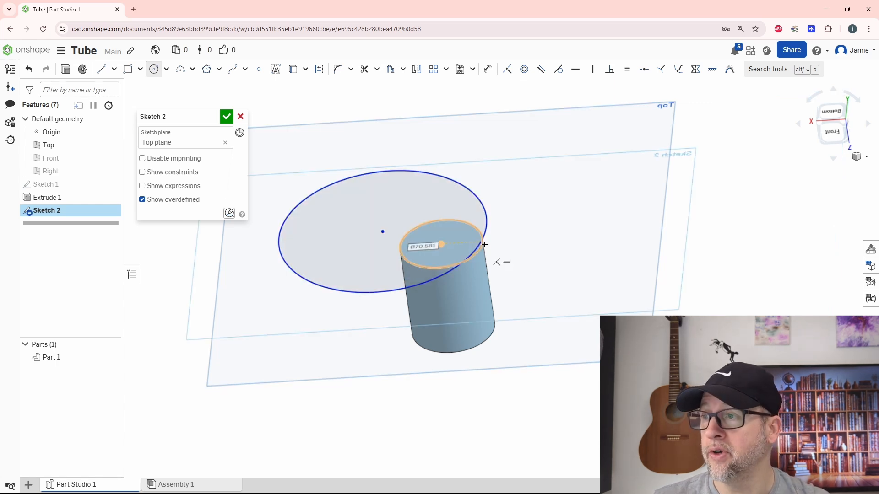
Step: Dimension the new circle's diameter at 40 mm
click(488, 69)
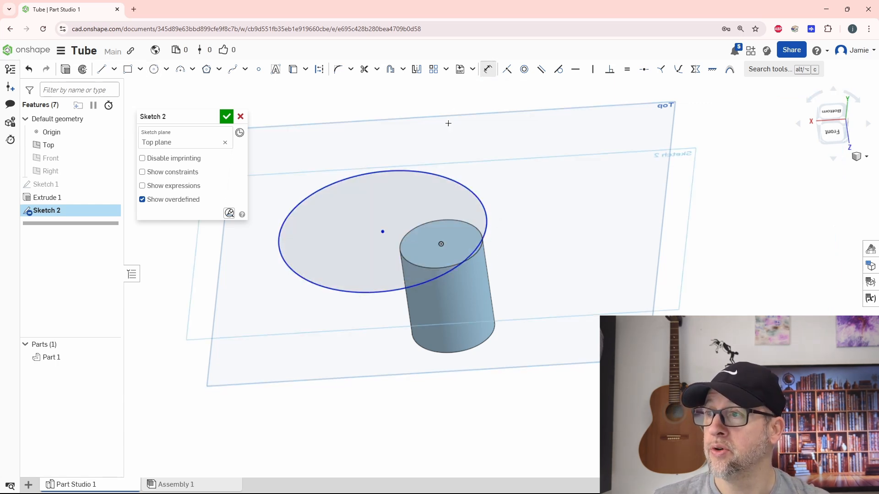
click(446, 171)
click(489, 162)
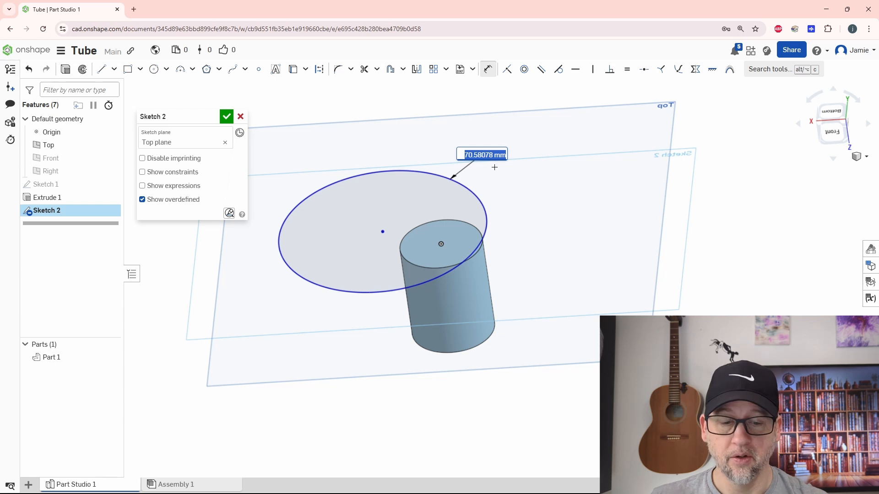
text(40)
key(Return)
right_drag(498, 178, 627, 231)
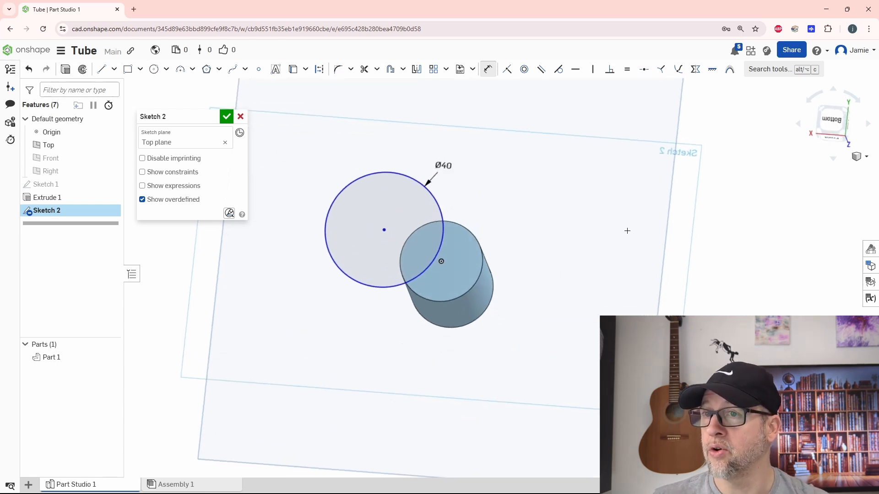
click(832, 120)
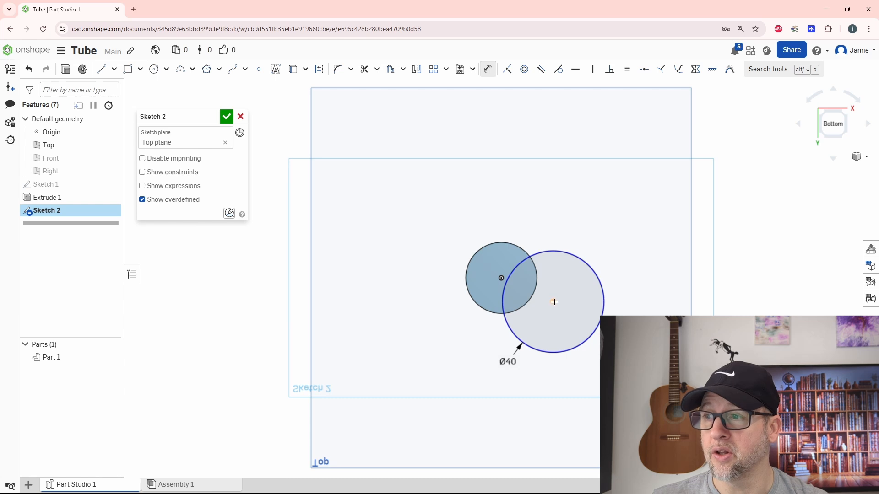
click(553, 302)
click(502, 278)
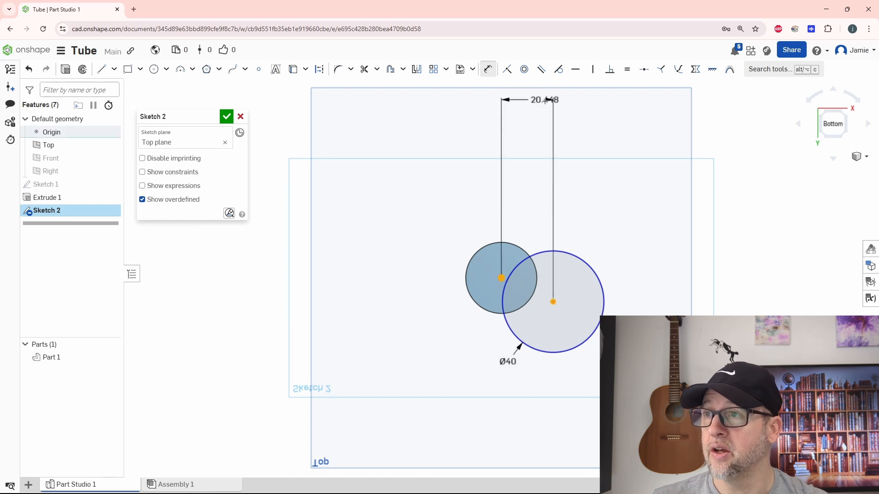
key(Escape)
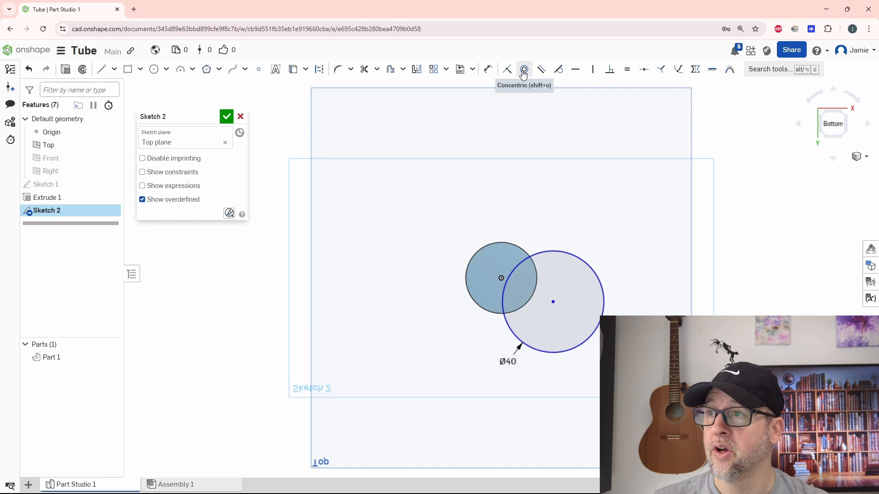
Step: Centre the 40 mm circle on the origin with a Concentric constraint and finish the sketch
click(521, 76)
click(553, 303)
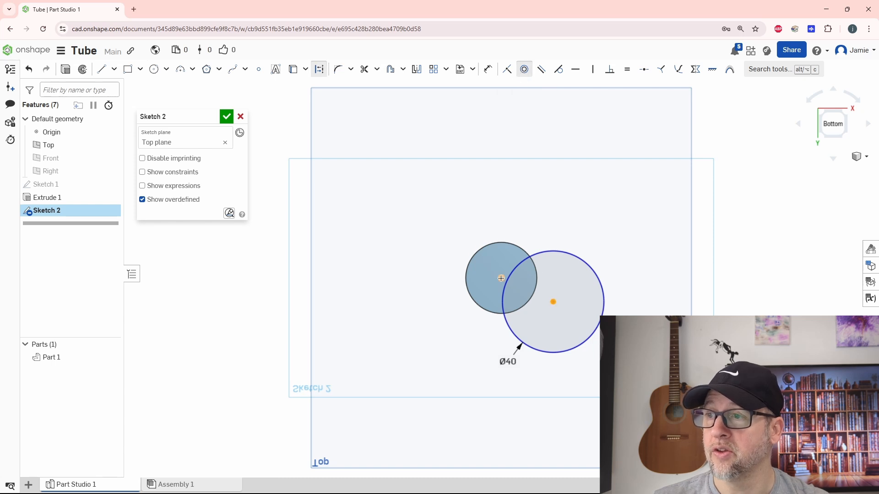
click(501, 278)
mouse_move(580, 318)
right_down()
mouse_move(577, 336)
mouse_move(579, 316)
right_up()
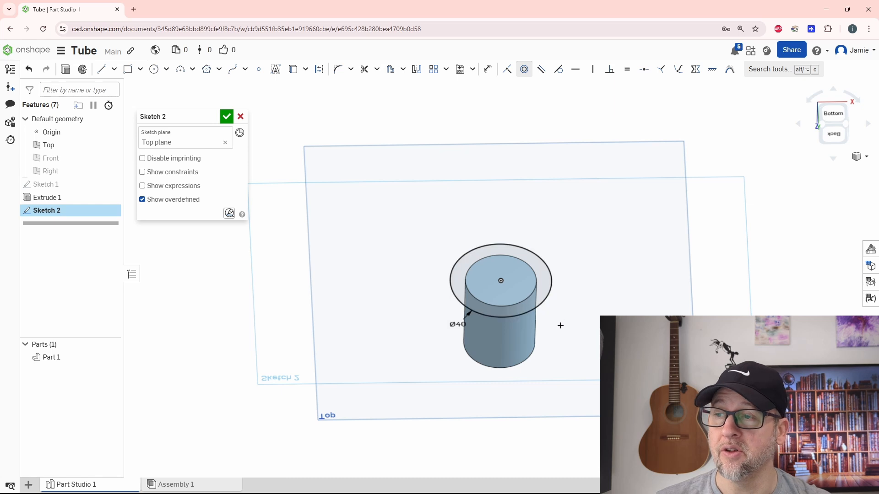
click(226, 118)
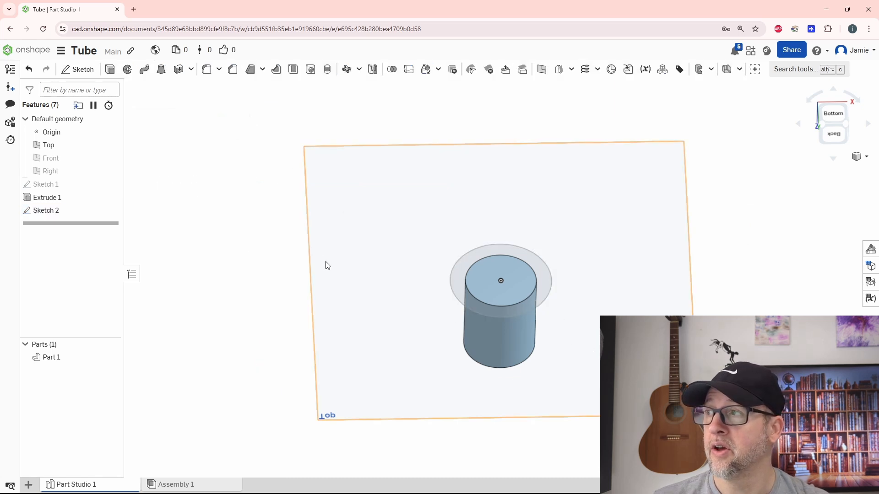
Step: Extrude the 40 mm circle with a blind depth of 50 mm away from the smaller cylinder, adding it to Part 1
click(110, 70)
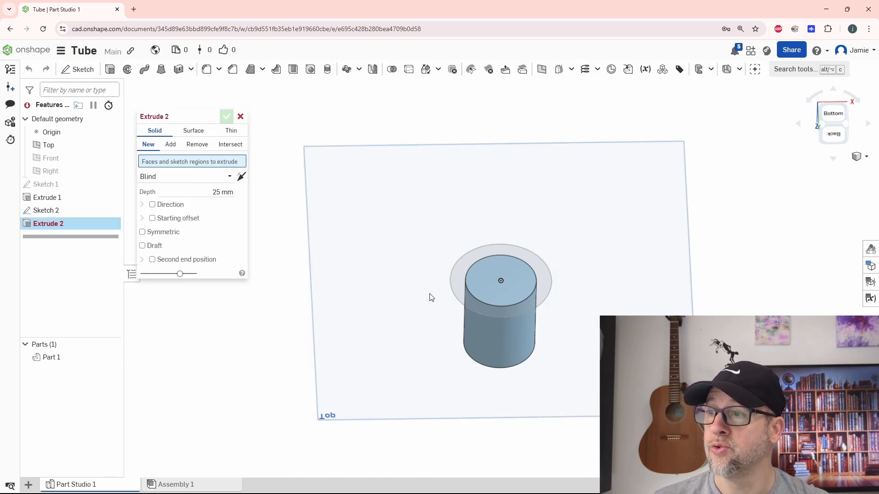
click(453, 296)
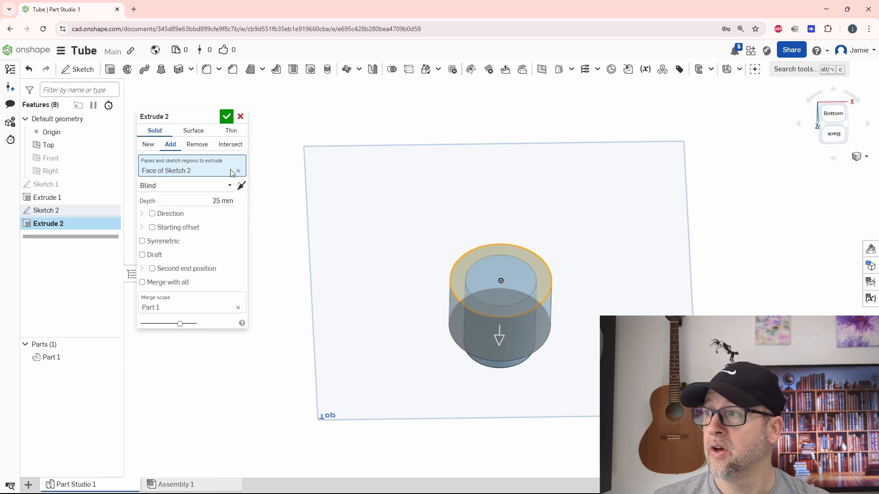
click(241, 186)
click(212, 200)
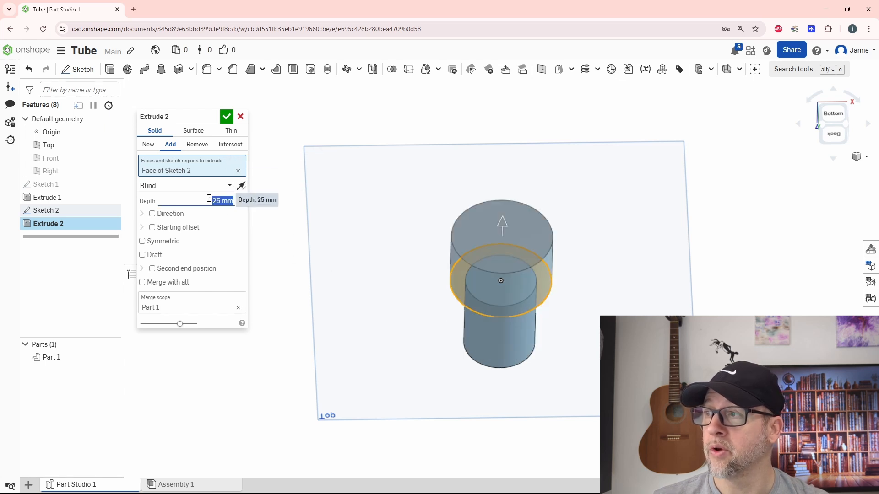
text(50)
key(Return)
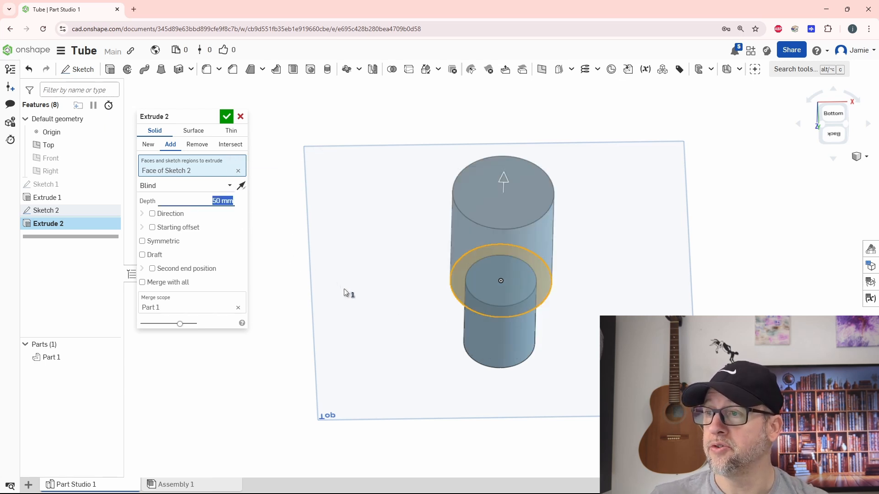
right_drag(345, 294, 370, 293)
key(Return)
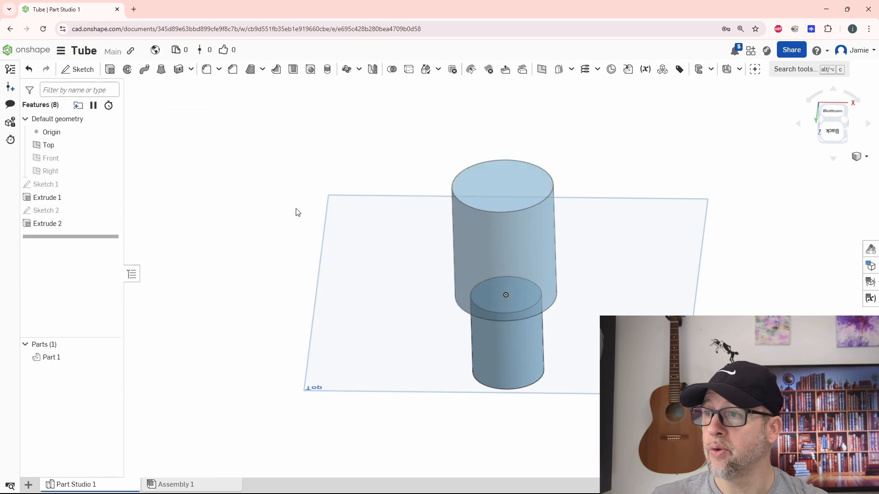
right_drag(294, 210, 362, 164)
scroll(456, 299, up, 5)
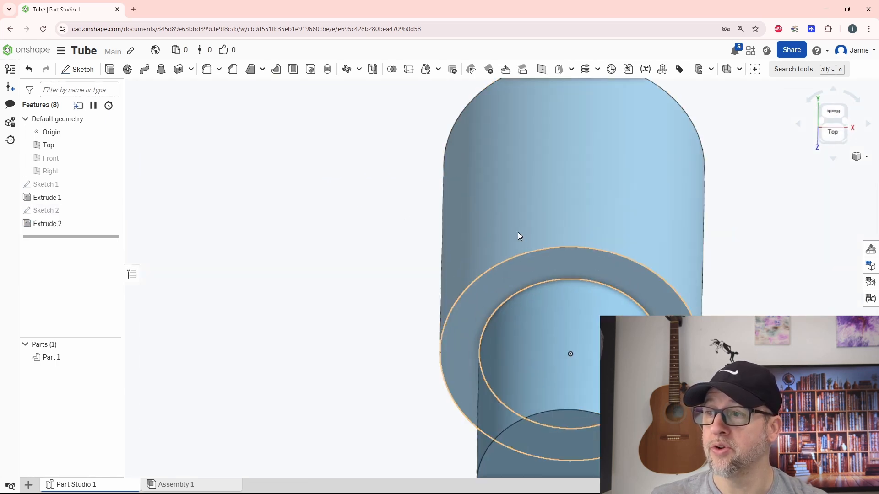
right_drag(445, 345, 361, 306)
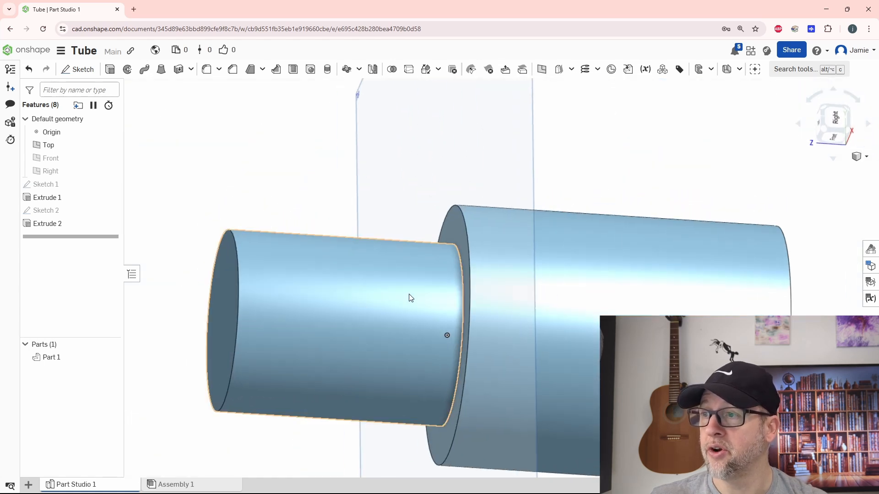
scroll(408, 297, down, 3)
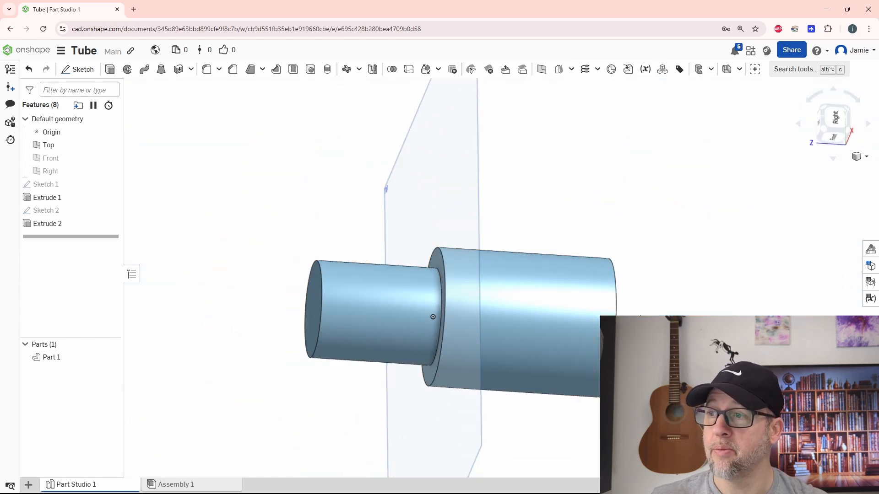
right_drag(640, 315, 592, 306)
right_drag(399, 308, 447, 277)
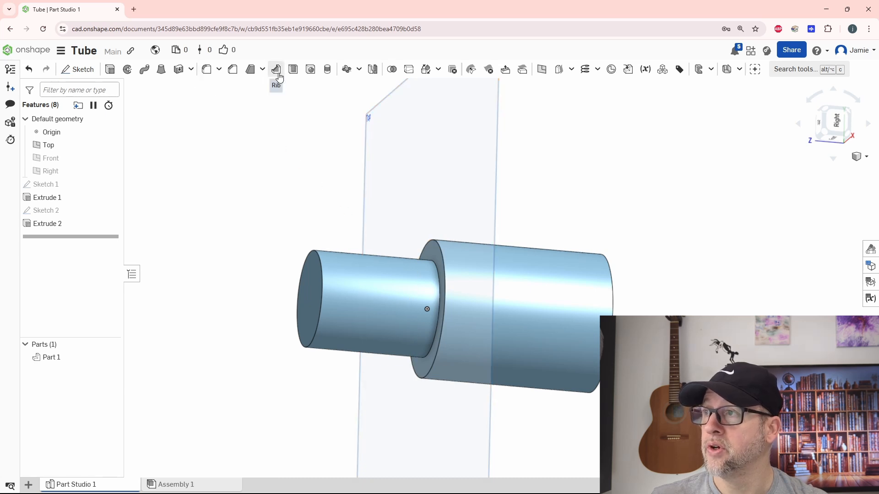
click(251, 70)
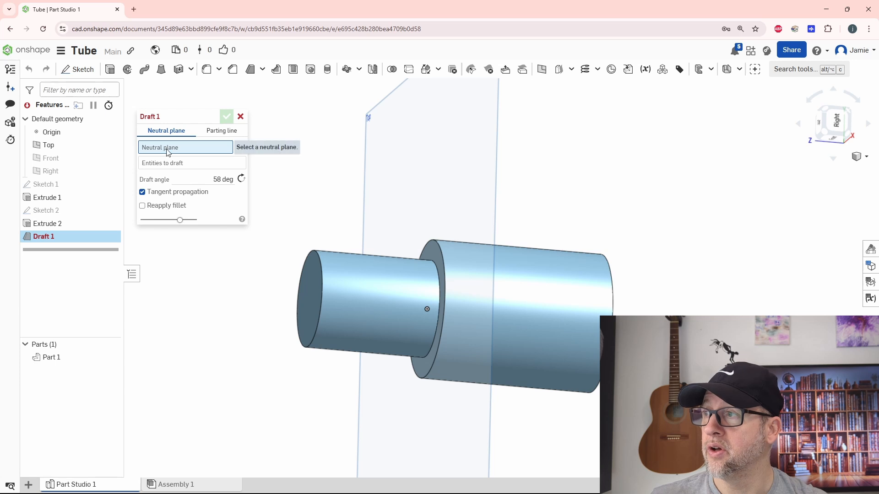
click(430, 254)
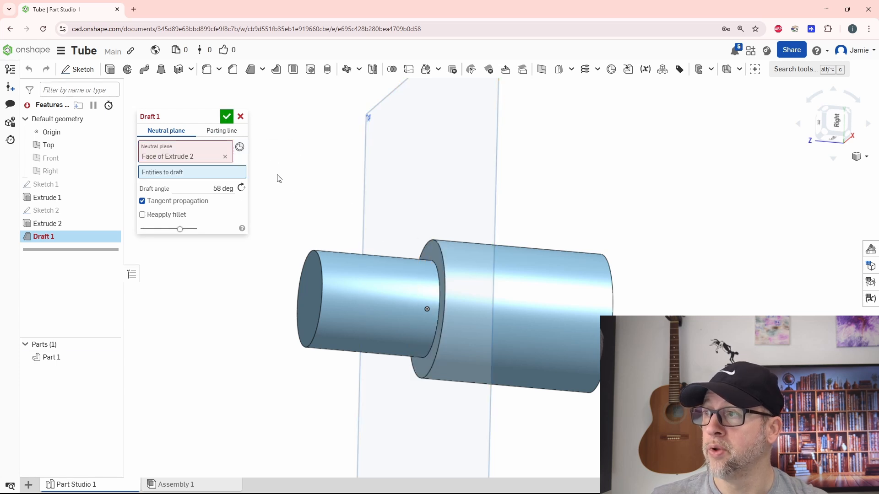
click(503, 260)
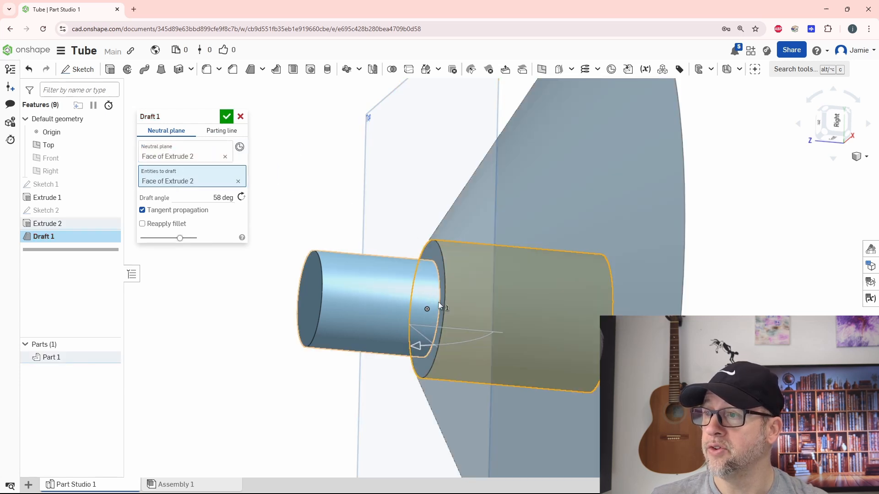
click(204, 197)
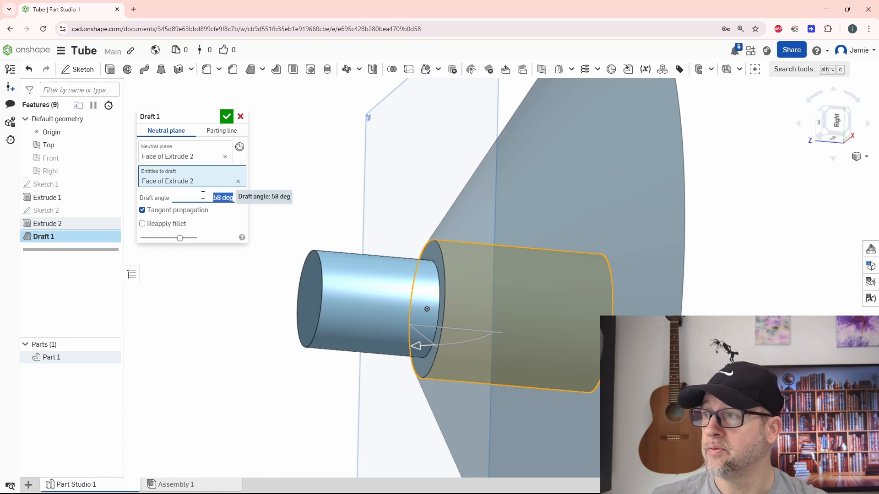
text(10)
key(Return)
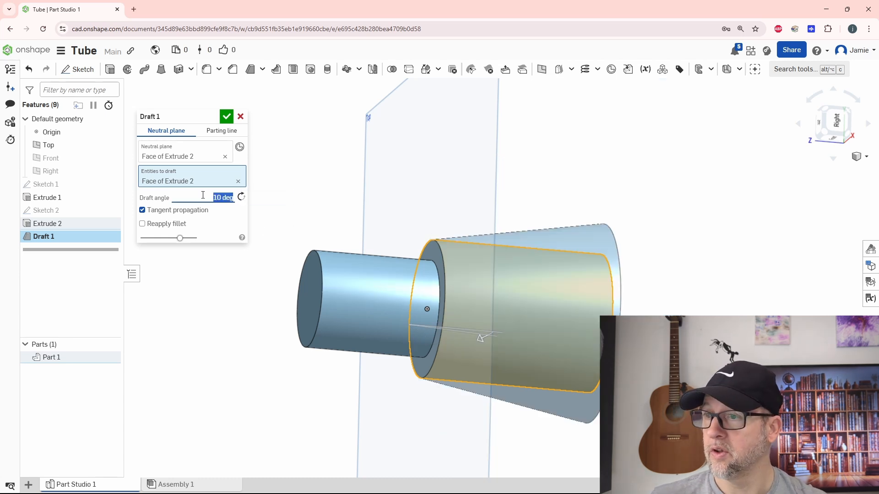
right_drag(425, 181, 444, 179)
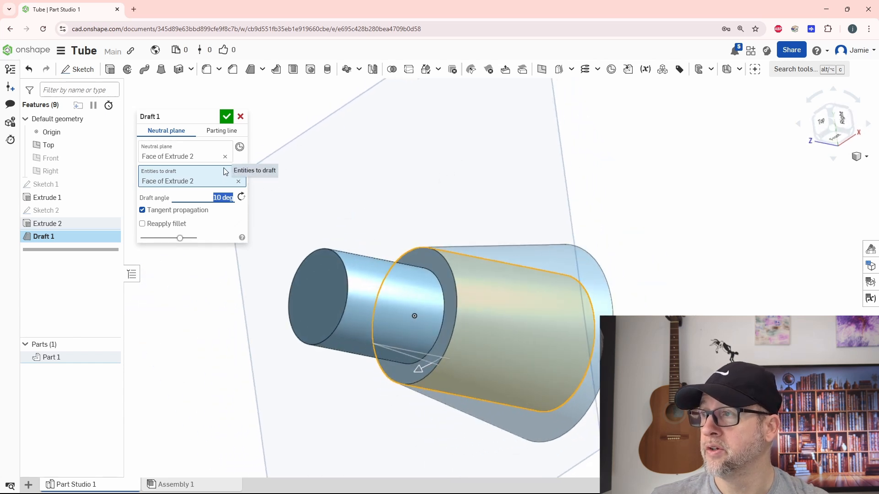
click(241, 117)
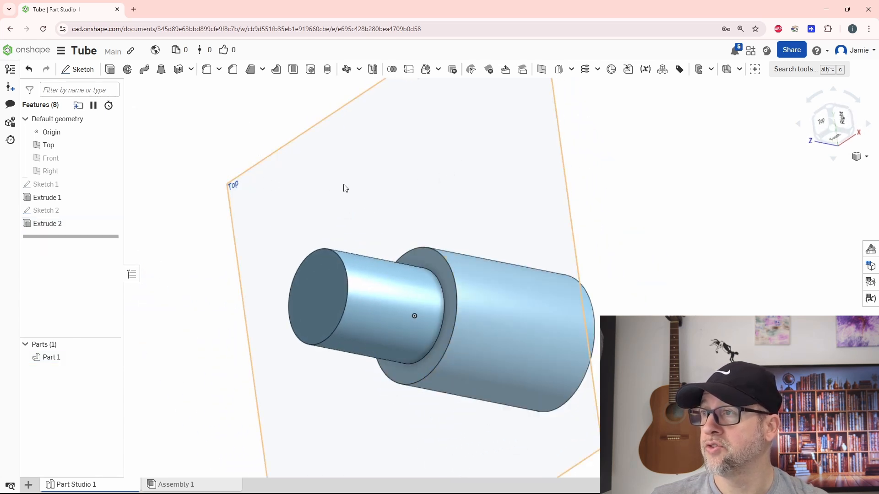
Step: Chamfer the larger cylinder's outer edge at the step with an equal distance of 4 mm
click(232, 71)
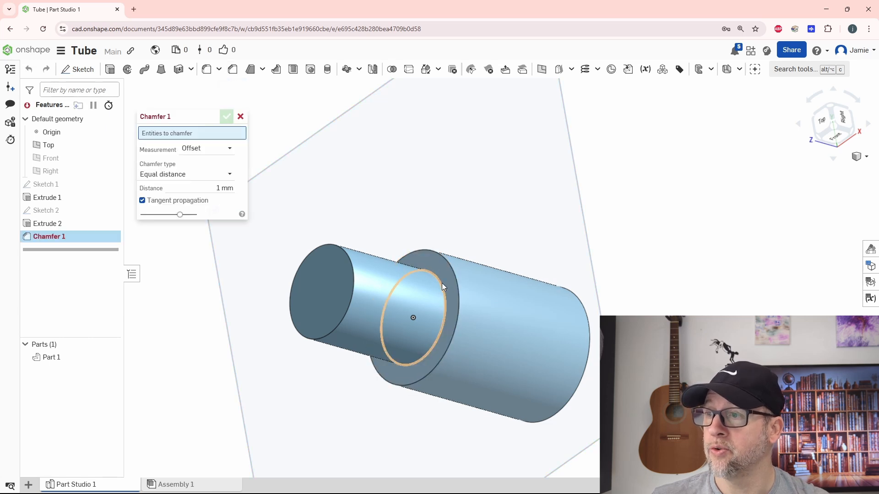
click(456, 283)
right_drag(473, 339, 508, 282)
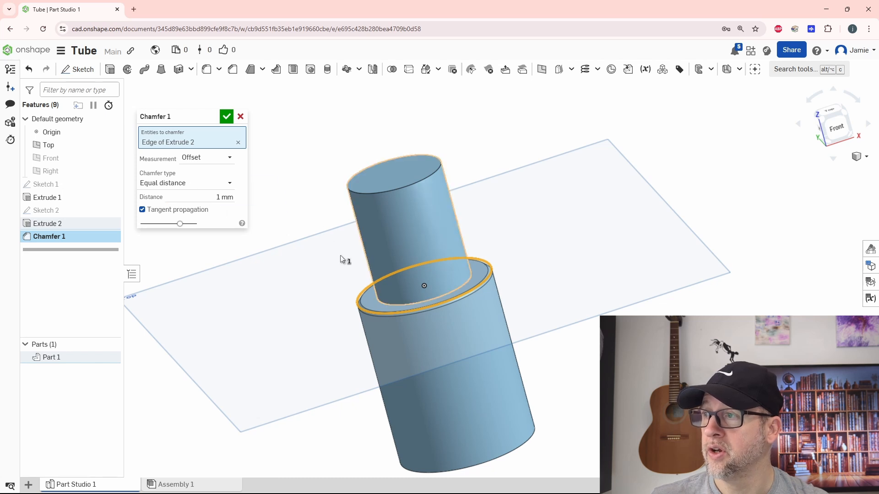
click(207, 198)
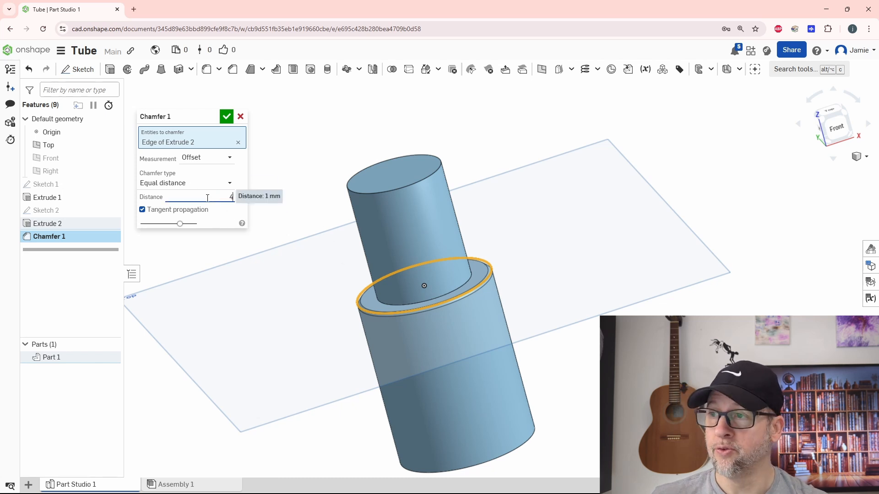
text(4)
key(Return)
Step: Set the chamfer's equal distance to 5 mm
click(213, 195)
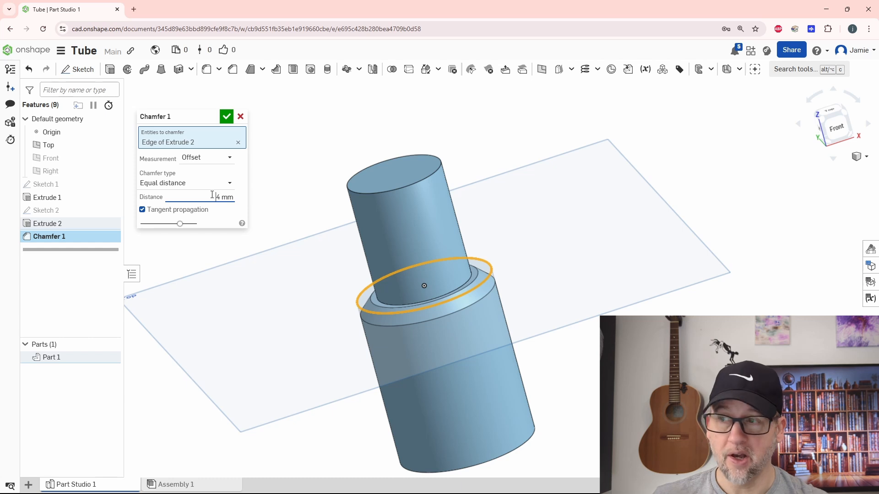
text(5)
key(Return)
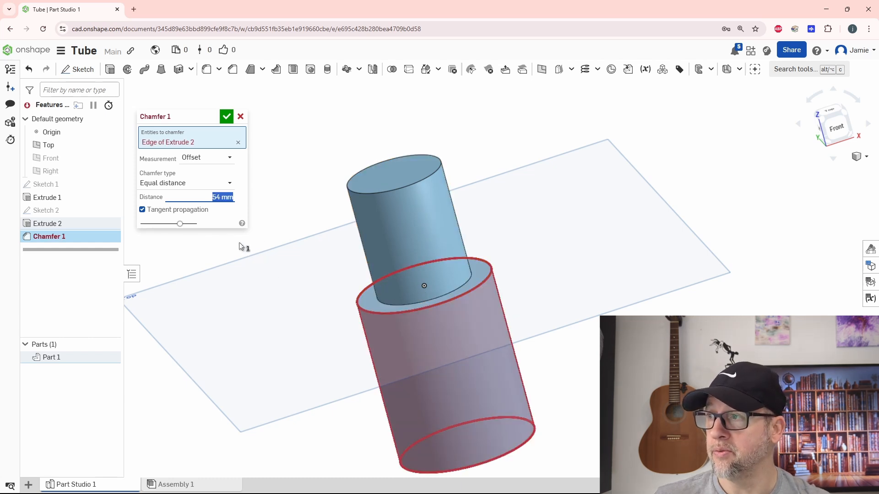
click(207, 199)
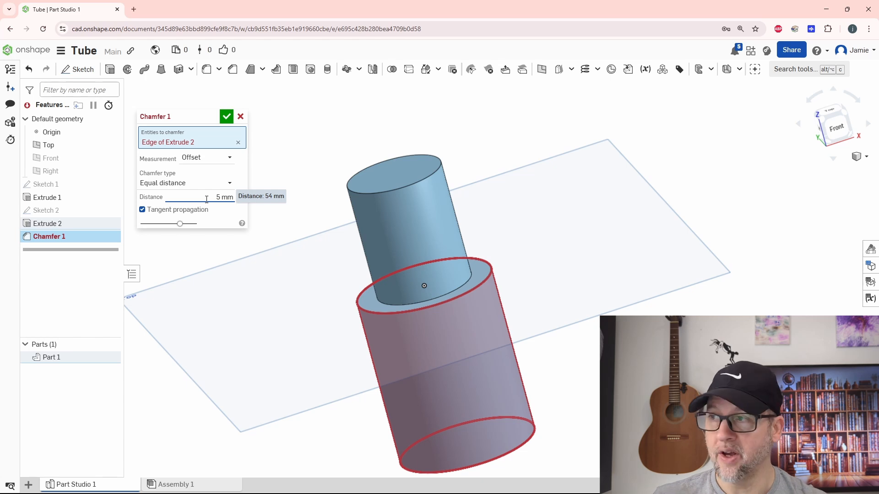
key(Return)
Step: Set the chamfer's equal distance to 6 mm
right_drag(641, 234, 550, 293)
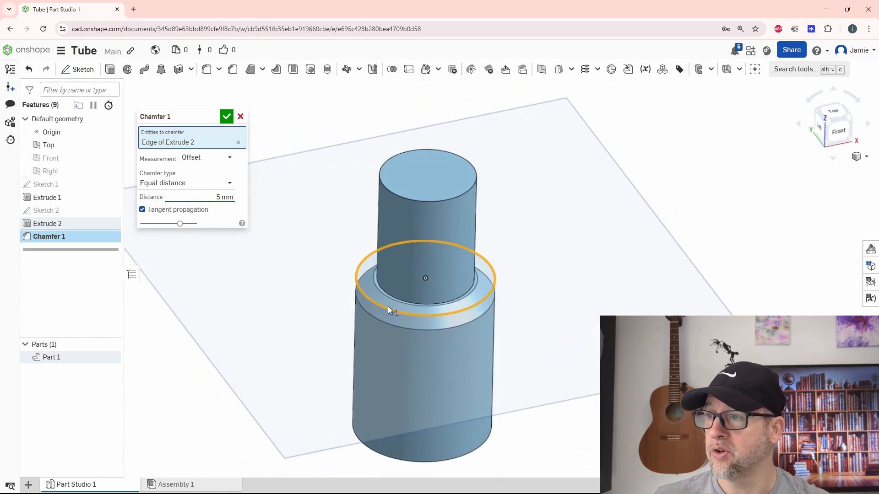
scroll(388, 306, up, 3)
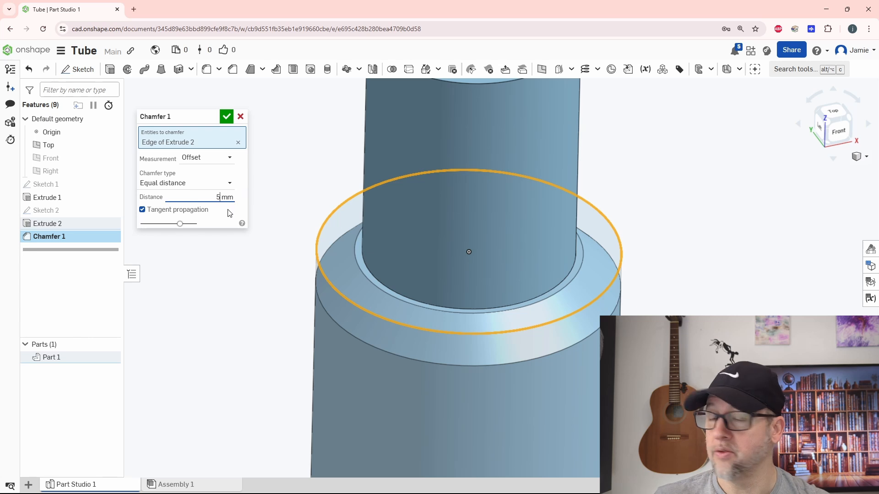
text(6)
key(Return)
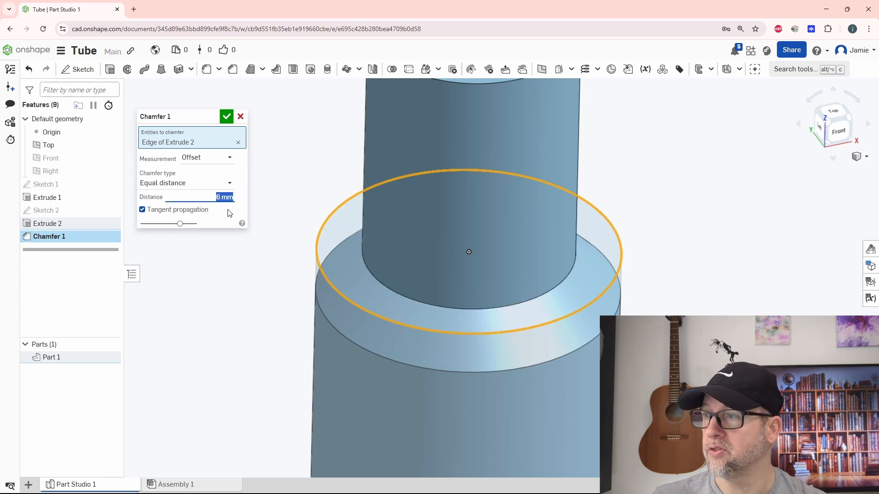
Step: Switch the chamfer to Tangent measurement and the Two distances type
scroll(736, 376, down, 3)
right_drag(736, 375, 678, 338)
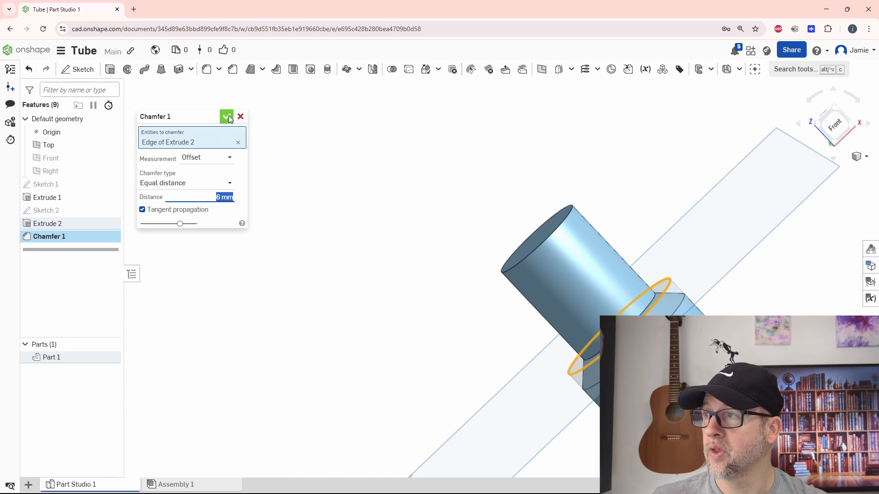
click(217, 157)
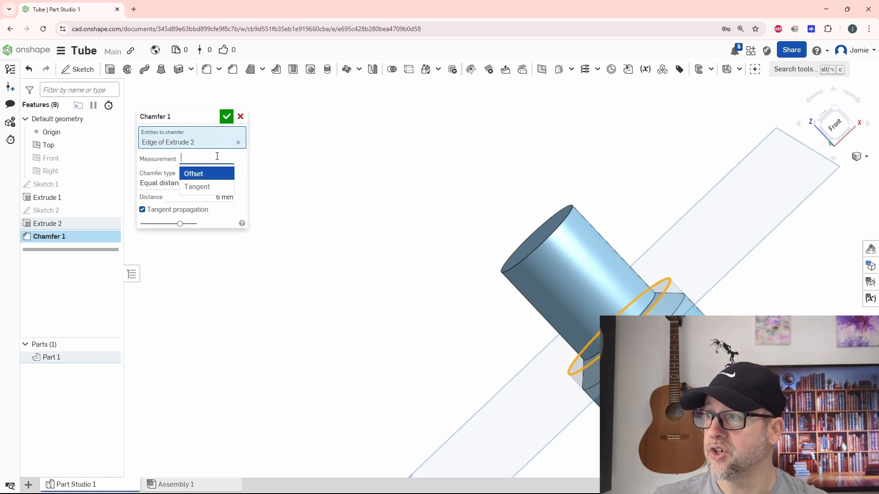
click(199, 185)
right_drag(454, 312, 479, 289)
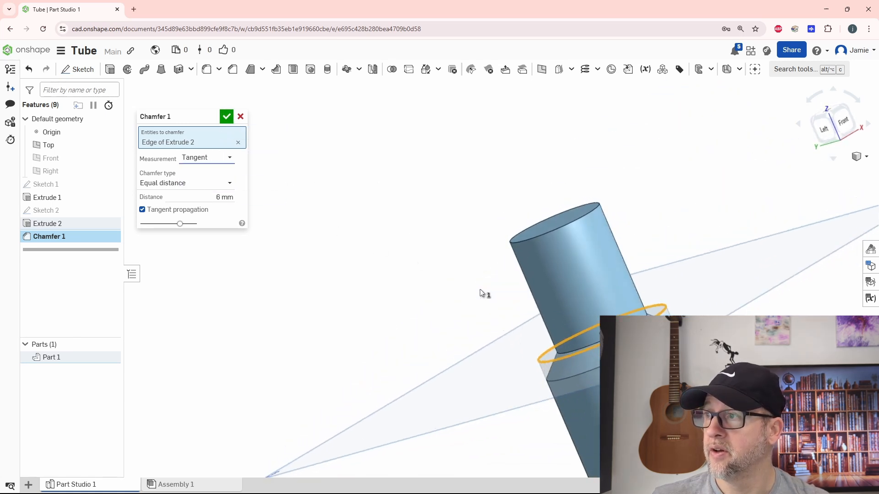
click(194, 183)
click(177, 212)
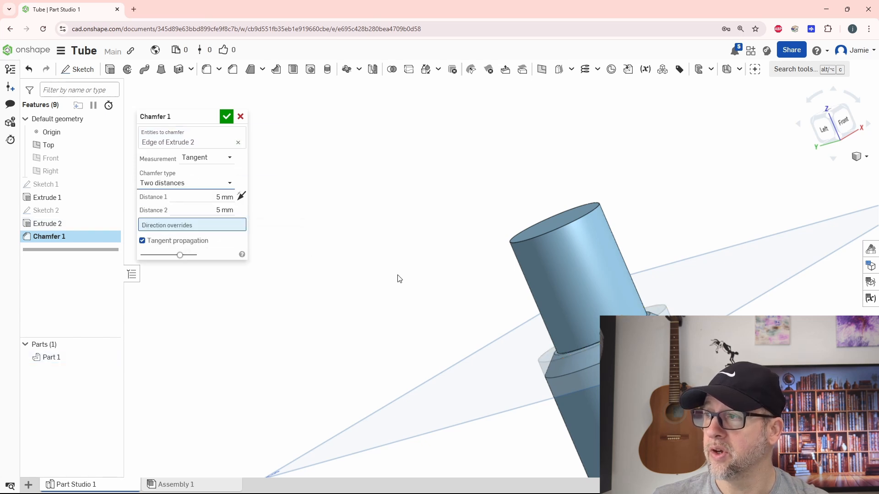
Step: Set the chamfer's second distance to 8 mm and flip its direction so the longer side runs along the large cylinder
right_drag(399, 278, 590, 339)
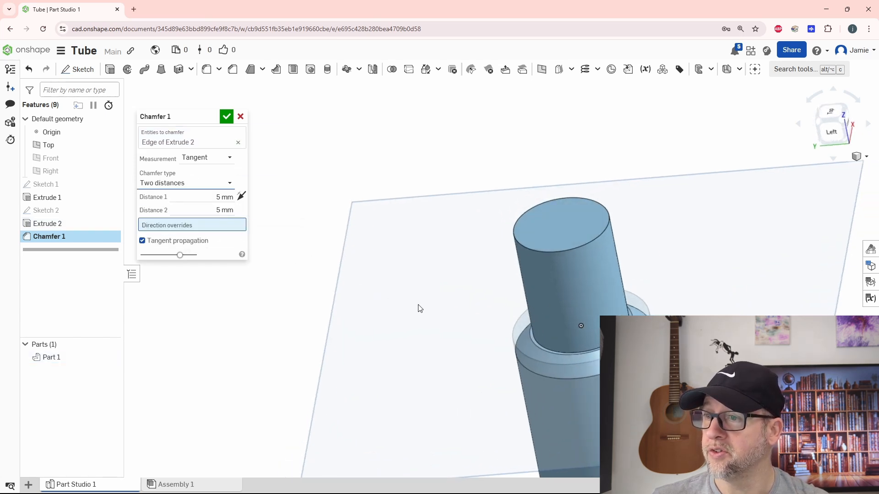
right_drag(418, 308, 498, 331)
click(217, 212)
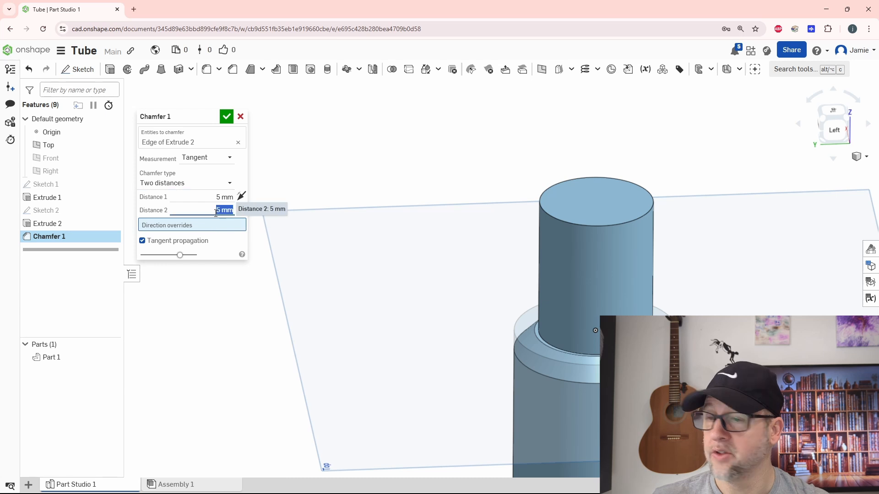
text(8)
key(Return)
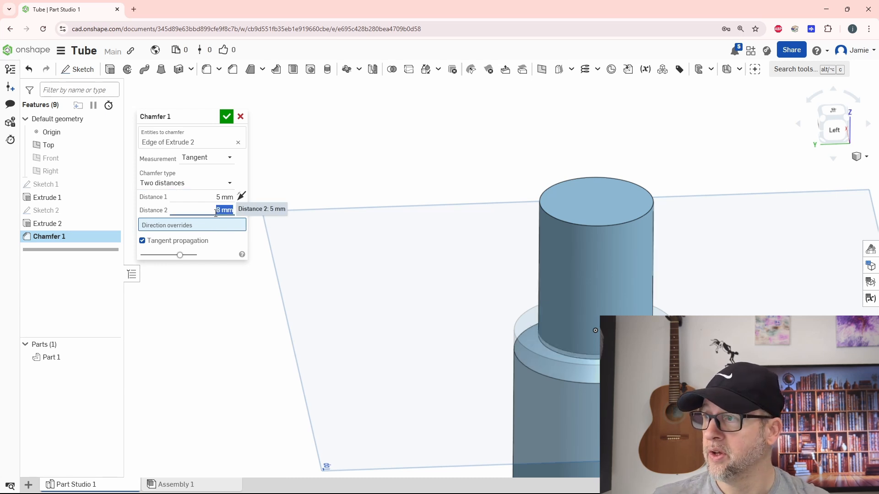
click(240, 197)
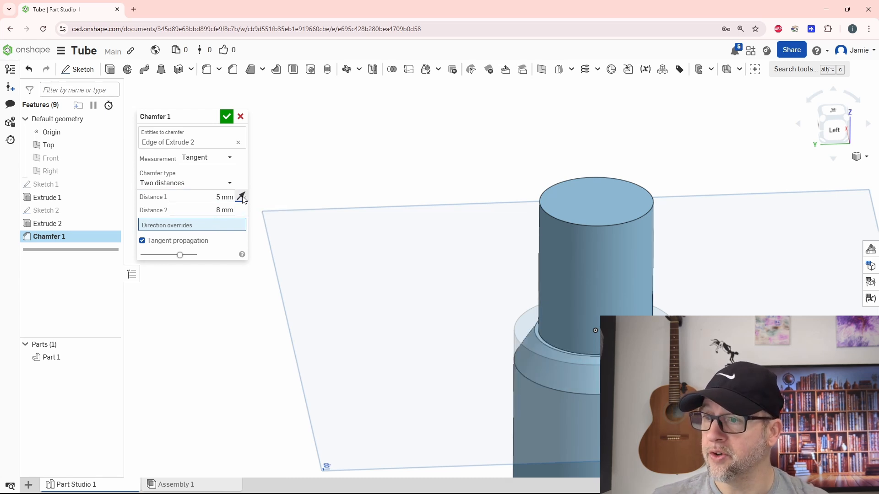
Step: Set the chamfer's second distance to 10 mm
mouse_move(457, 377)
right_down()
mouse_move(447, 357)
mouse_move(444, 367)
right_up()
middle_drag(427, 316, 374, 253)
scroll(392, 276, down, 2)
click(208, 210)
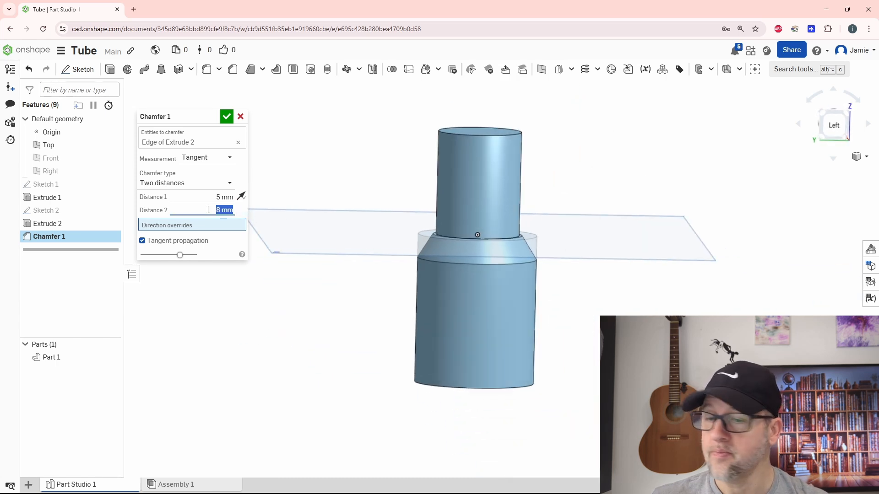
text(10)
key(Return)
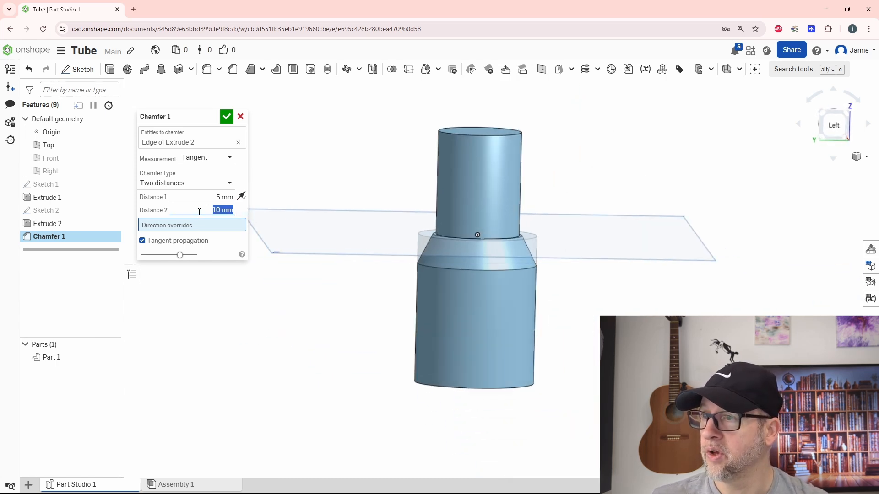
Step: Set the chamfer's first distance to 6 mm and its second distance to 15 mm, and accept the feature
click(208, 197)
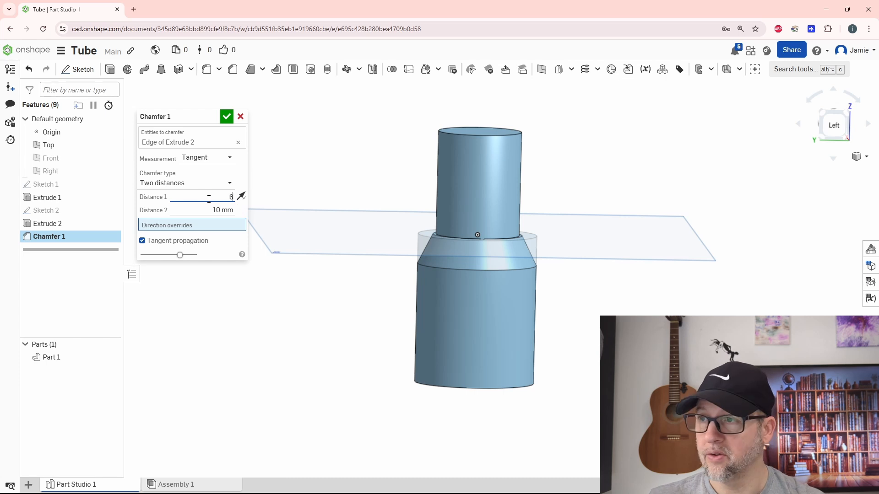
text(6)
click(208, 211)
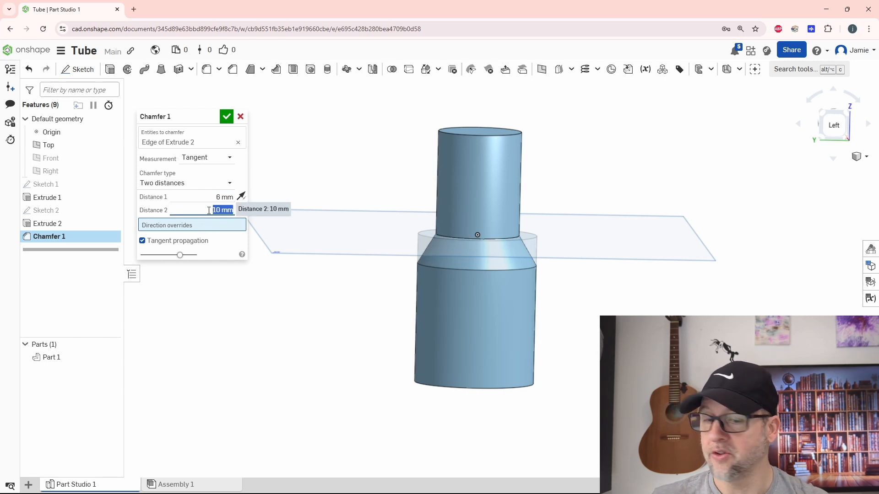
text(15)
key(Return)
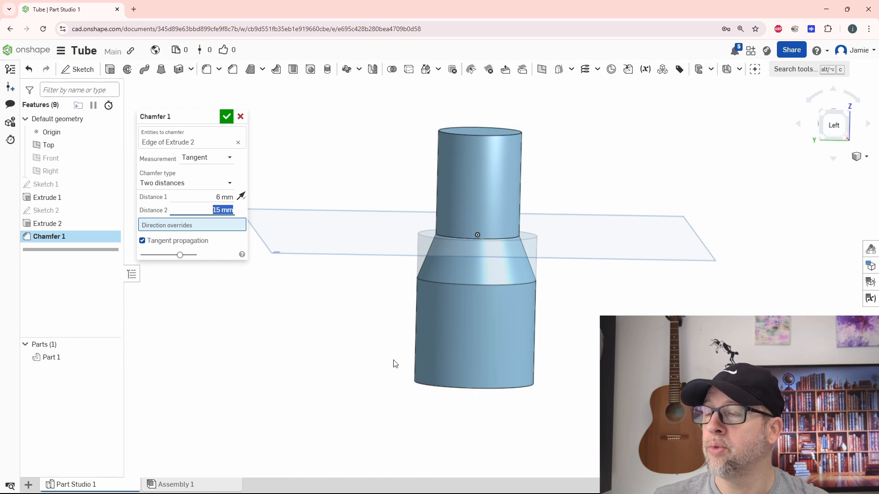
right_drag(395, 364, 362, 264)
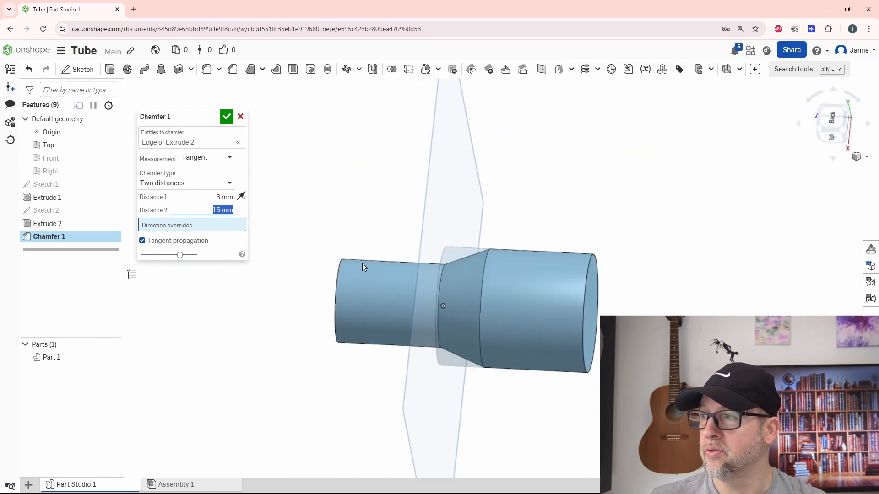
click(227, 117)
Step: Shell the part with a 2 mm wall thickness, removing the end face of the small cylinder
right_drag(641, 278, 475, 176)
click(293, 69)
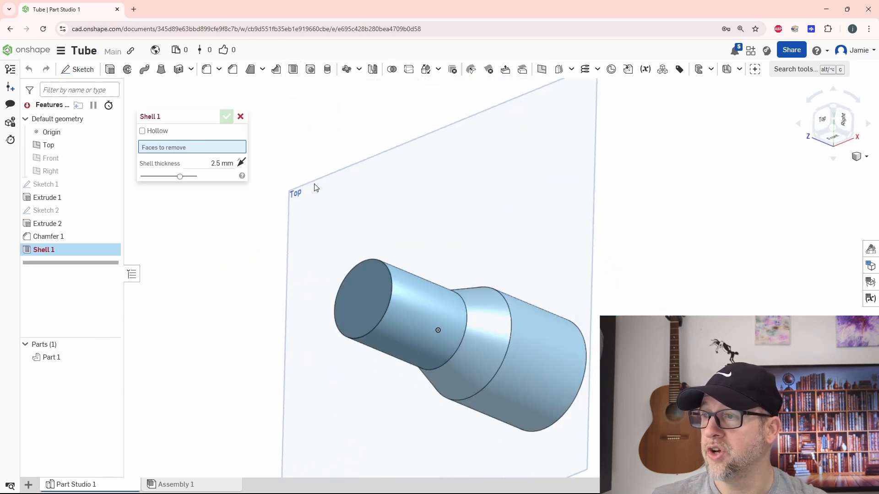
click(366, 298)
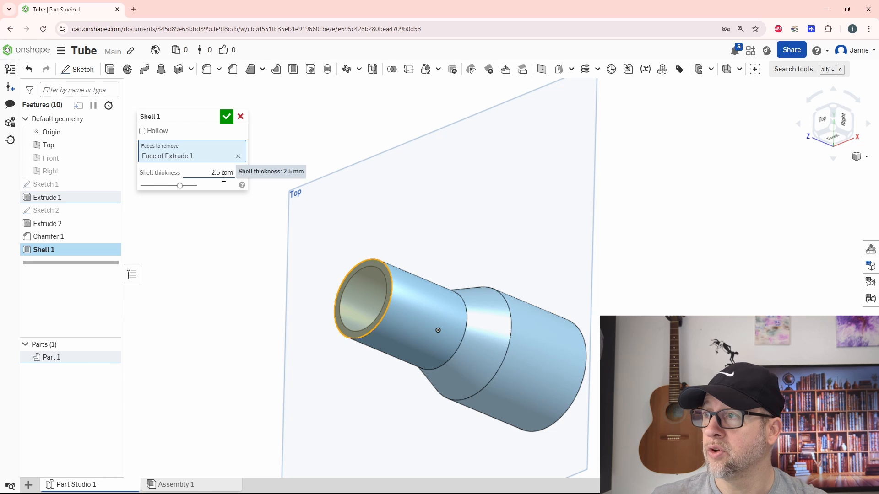
click(216, 173)
key(Down)
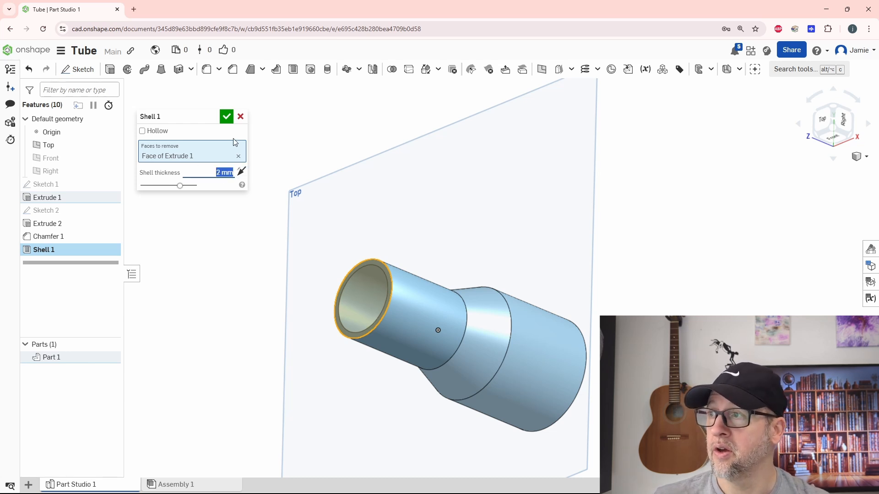
click(226, 117)
Step: Use Replace face to swap the inner closed end face of the shell with the large cylinder's outer end face, opening that end
right_drag(546, 289, 645, 304)
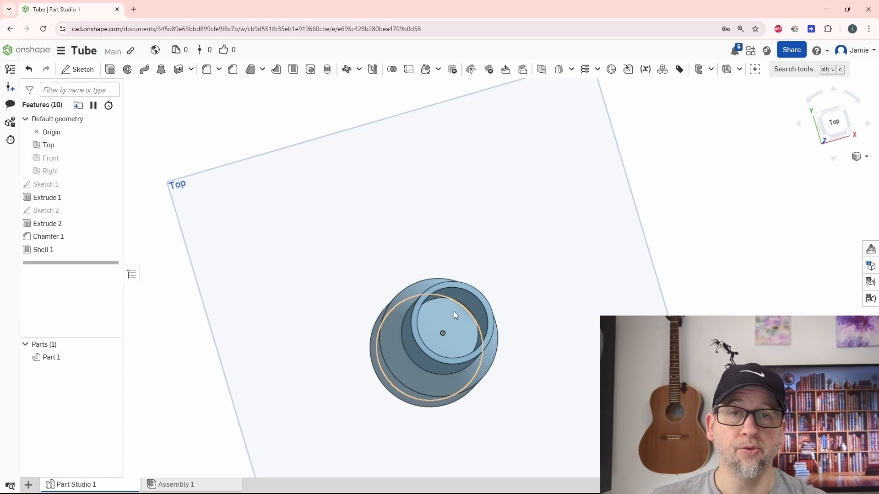
click(522, 70)
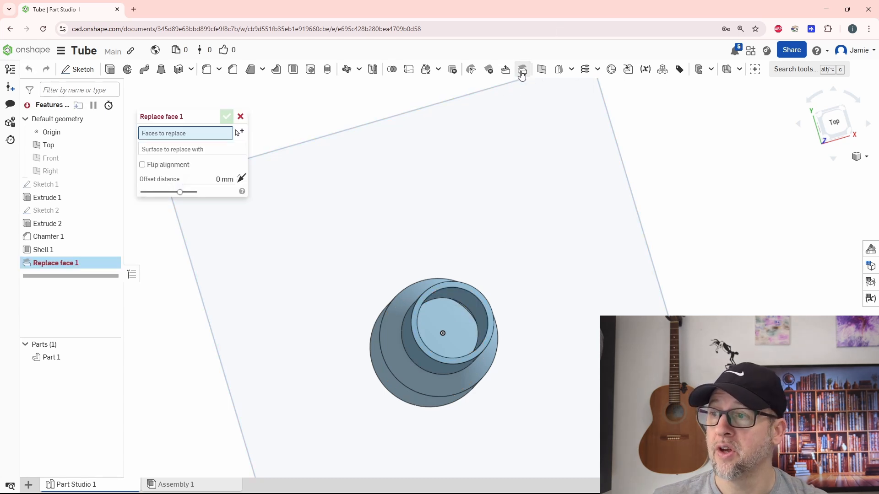
click(445, 320)
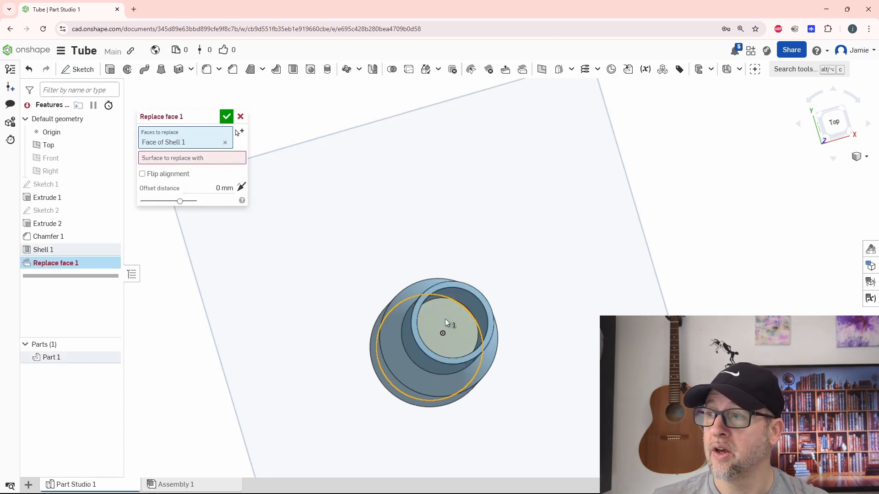
click(170, 158)
right_drag(291, 303, 399, 293)
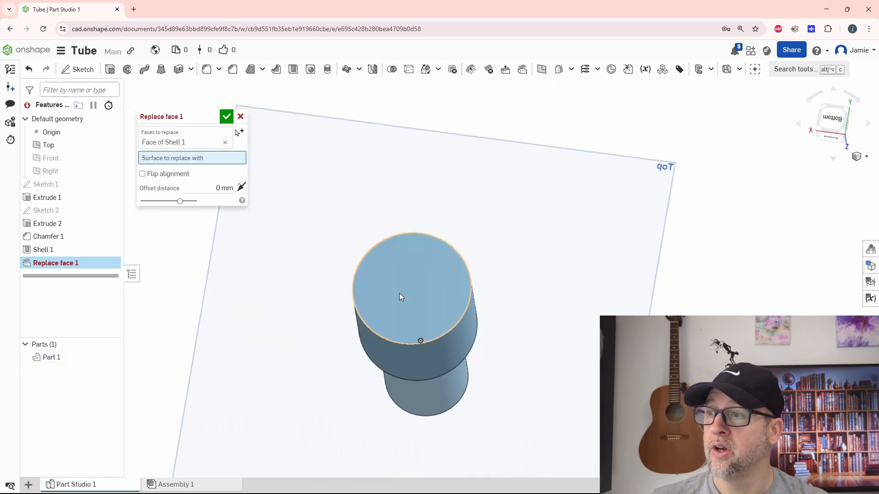
click(399, 293)
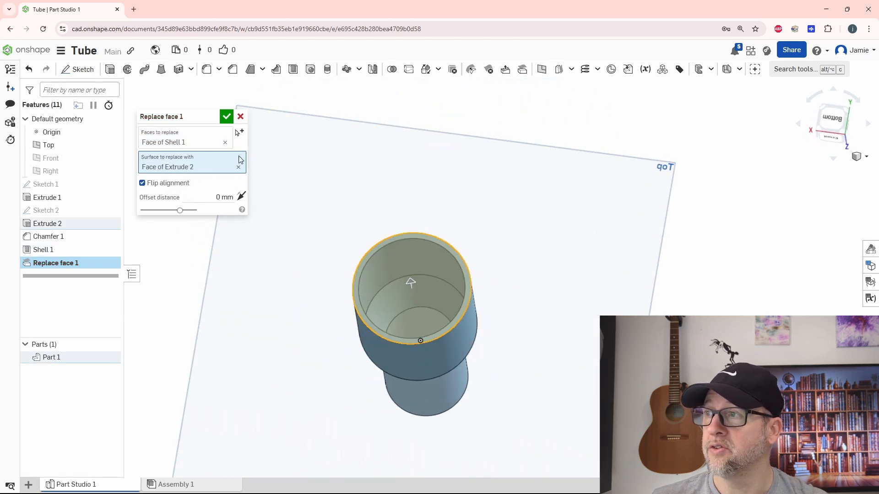
click(226, 116)
Step: Examine the hollow tube from several sides, checking both open ends and the chamfered transition
right_drag(448, 210, 425, 220)
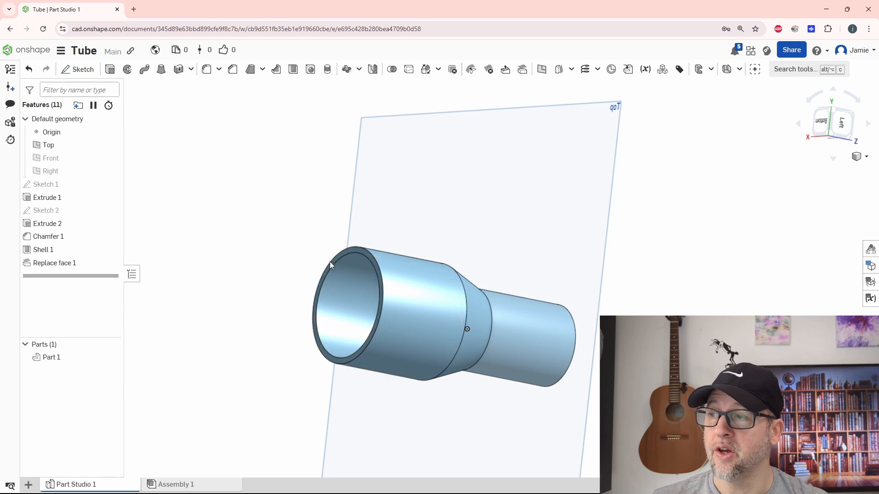
right_drag(332, 236, 438, 186)
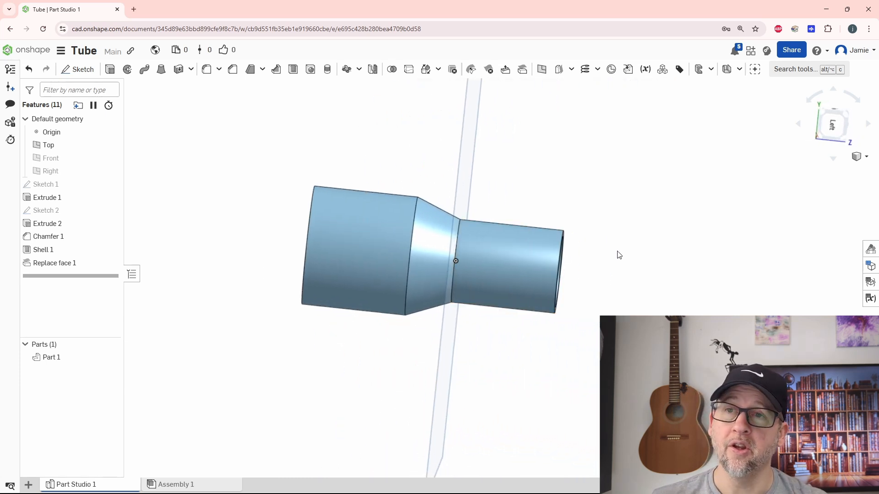
right_drag(616, 253, 565, 260)
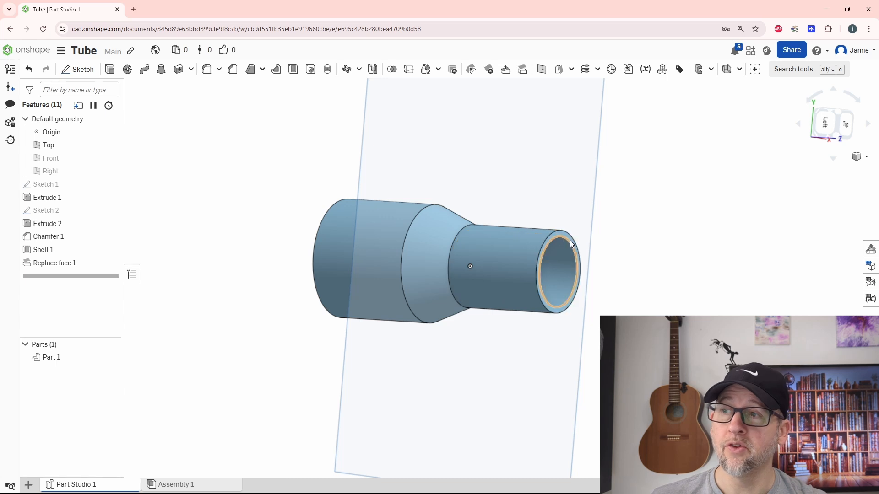
right_drag(627, 253, 560, 276)
middle_drag(641, 255, 673, 259)
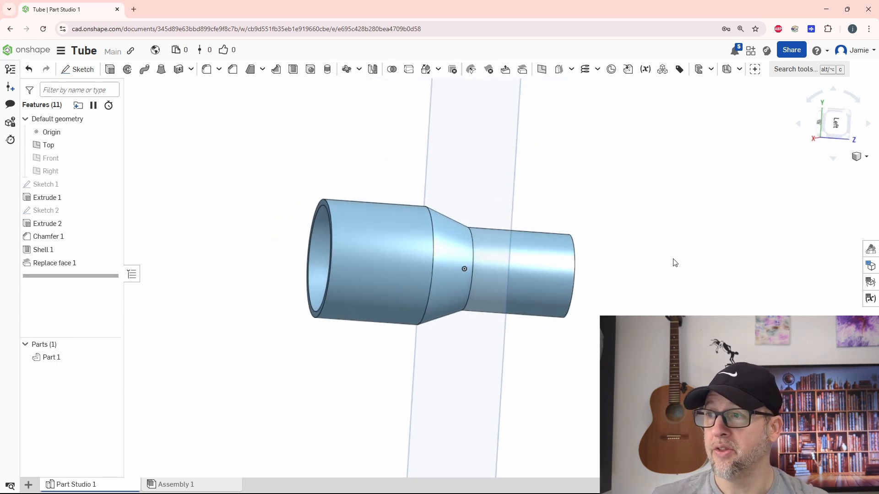
scroll(671, 260, down, 4)
right_drag(636, 250, 649, 255)
middle_drag(646, 235, 589, 252)
scroll(535, 239, up, 3)
mouse_move(631, 280)
right_down()
mouse_move(664, 269)
mouse_move(618, 296)
mouse_move(621, 284)
right_up()
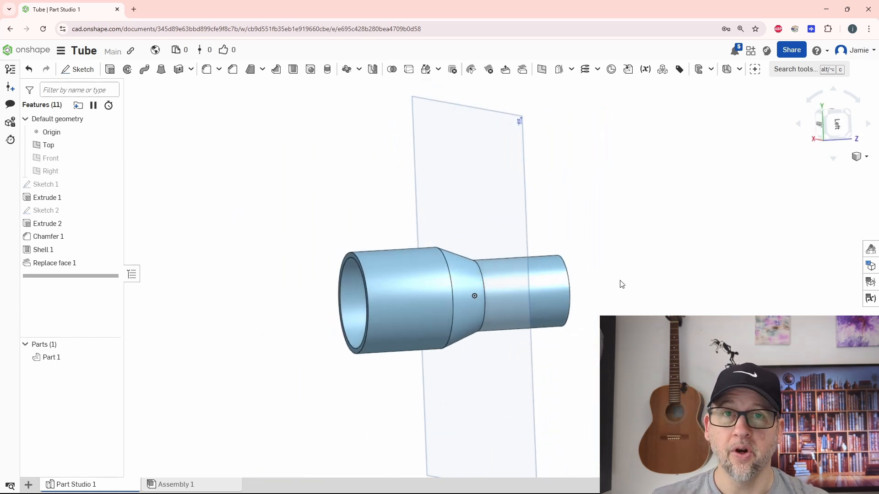